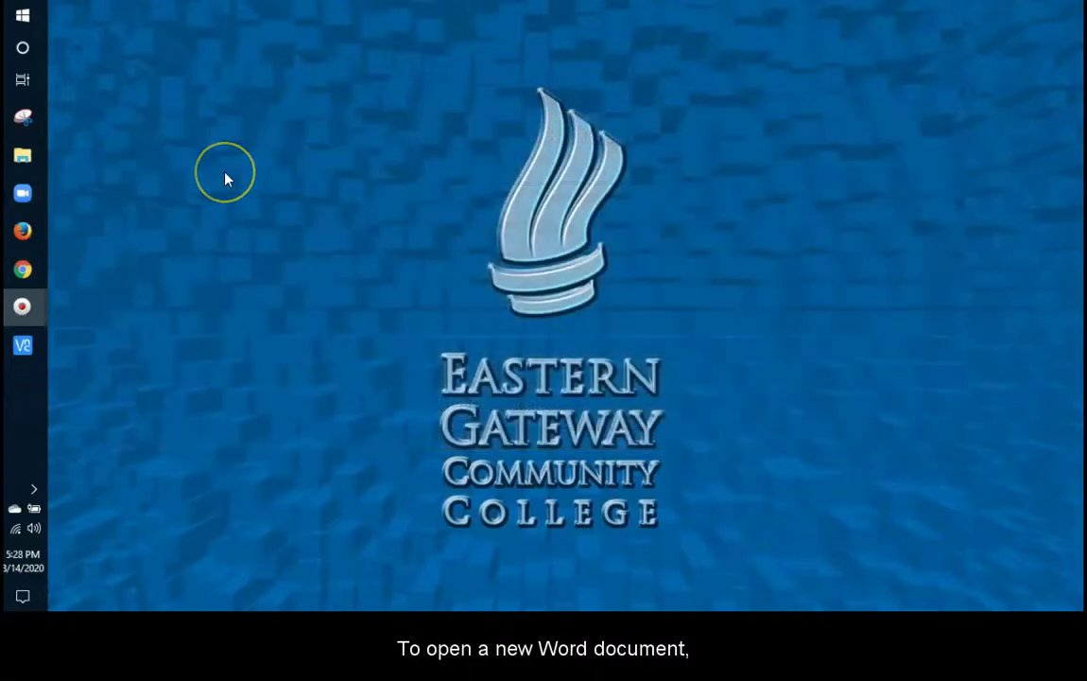
# Launch Word 2016 from the Start menu and create a blank document.
pyautogui.click(28, 14)
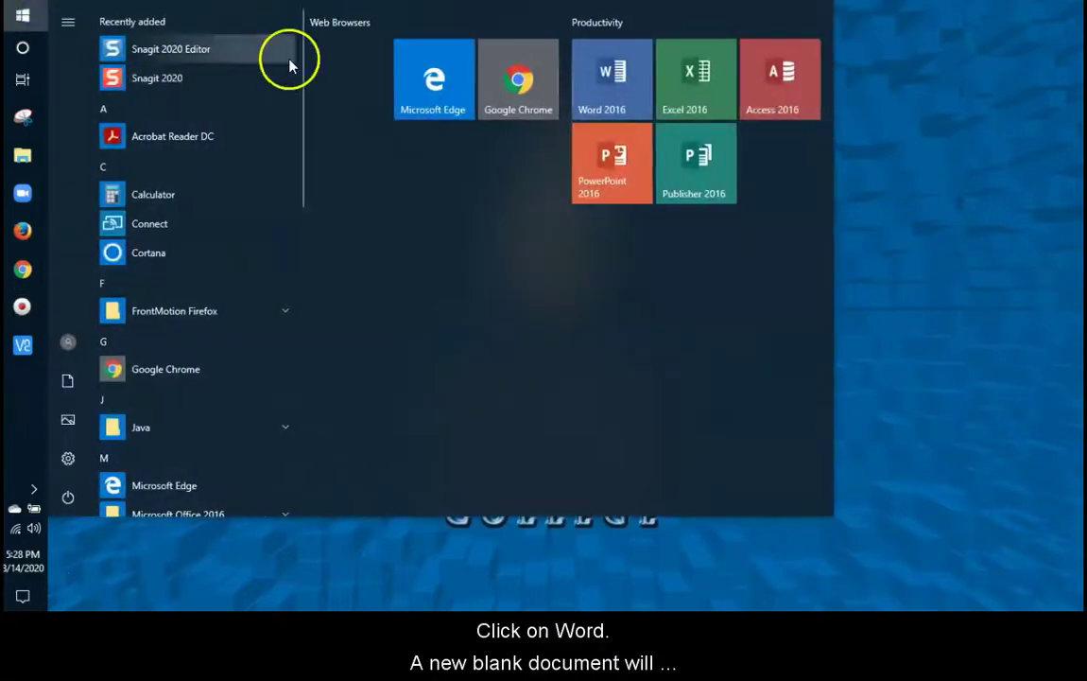
pyautogui.click(597, 94)
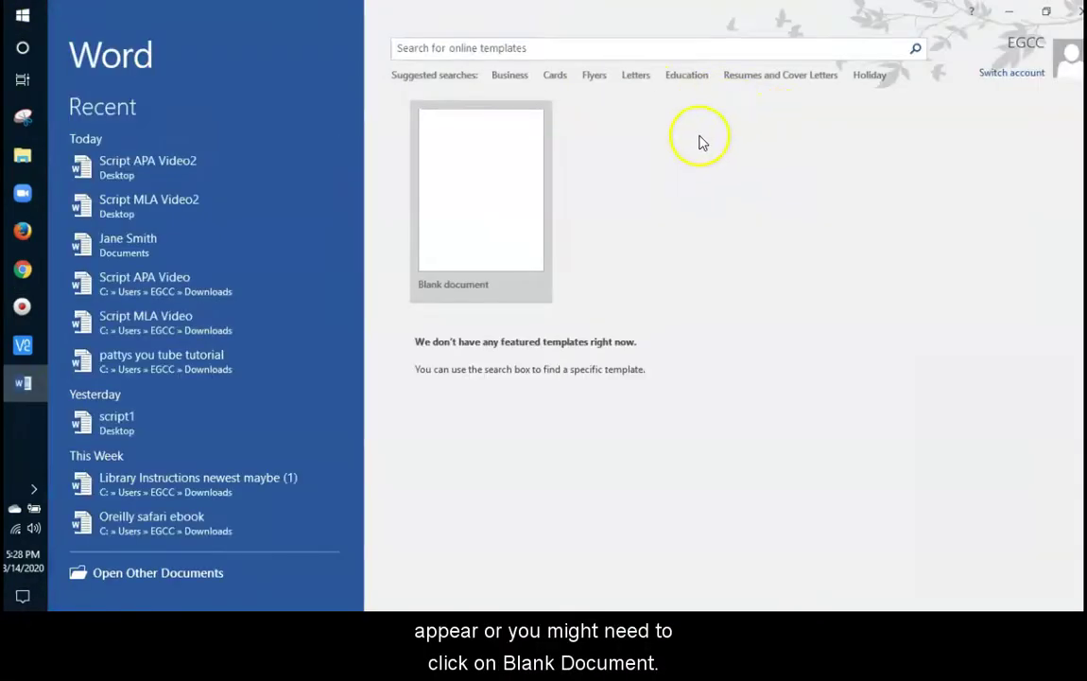
pyautogui.click(493, 176)
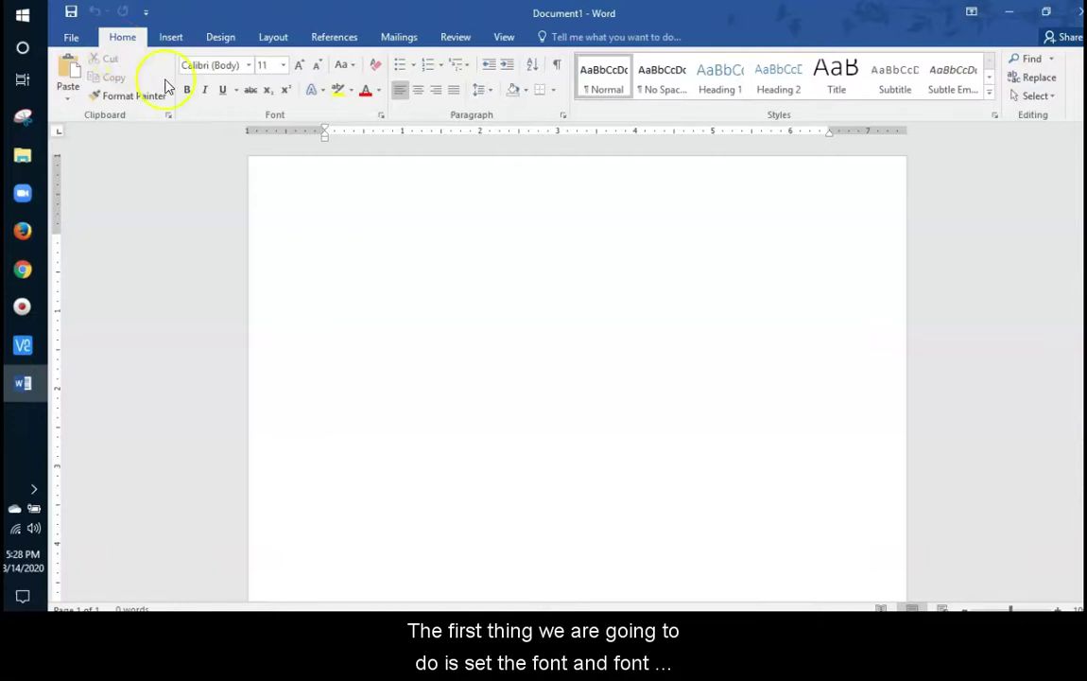
# Set the document font to Times New Roman at 12 point.
pyautogui.click(248, 64)
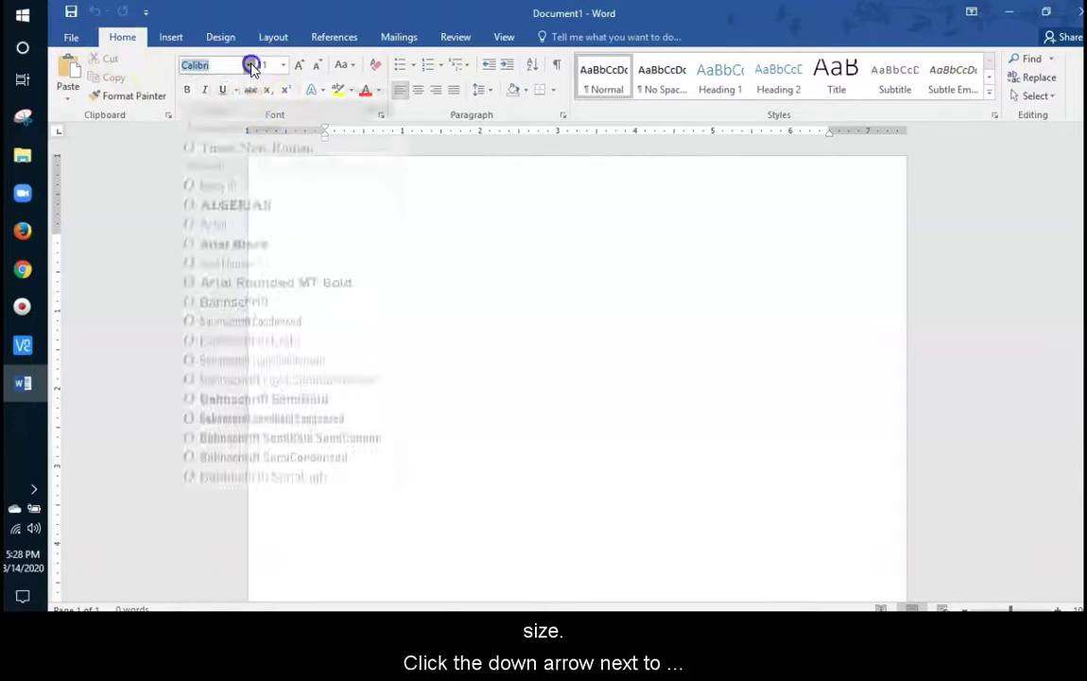
pyautogui.moveTo(400, 110); pyautogui.dragTo(407, 453)
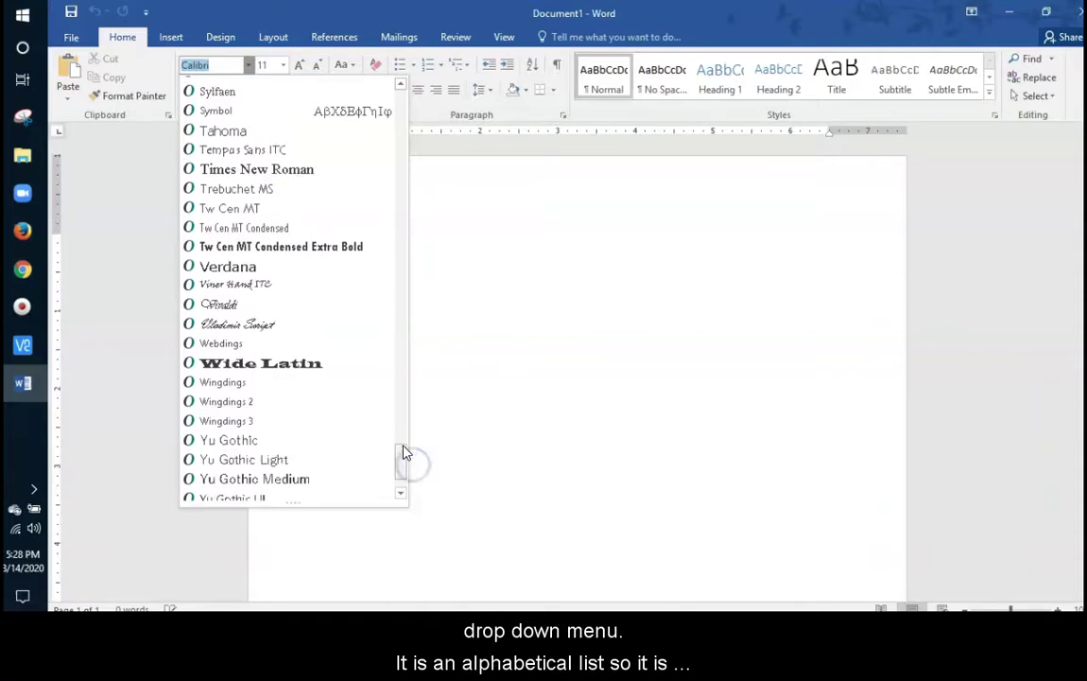
pyautogui.click(283, 170)
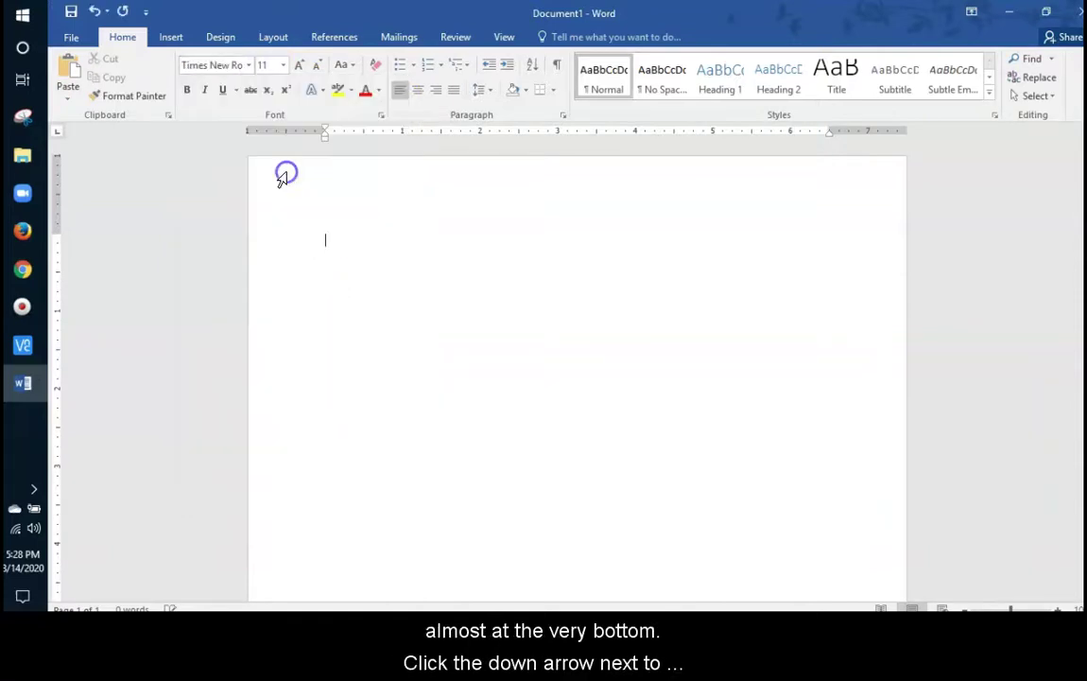
pyautogui.click(282, 65)
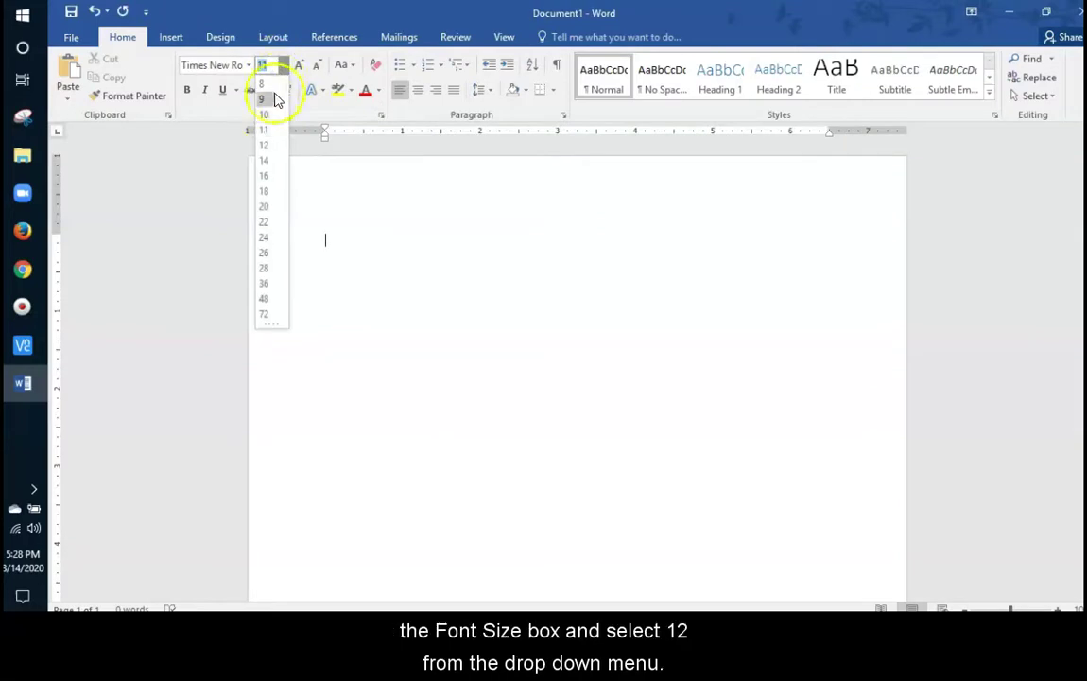
pyautogui.click(265, 146)
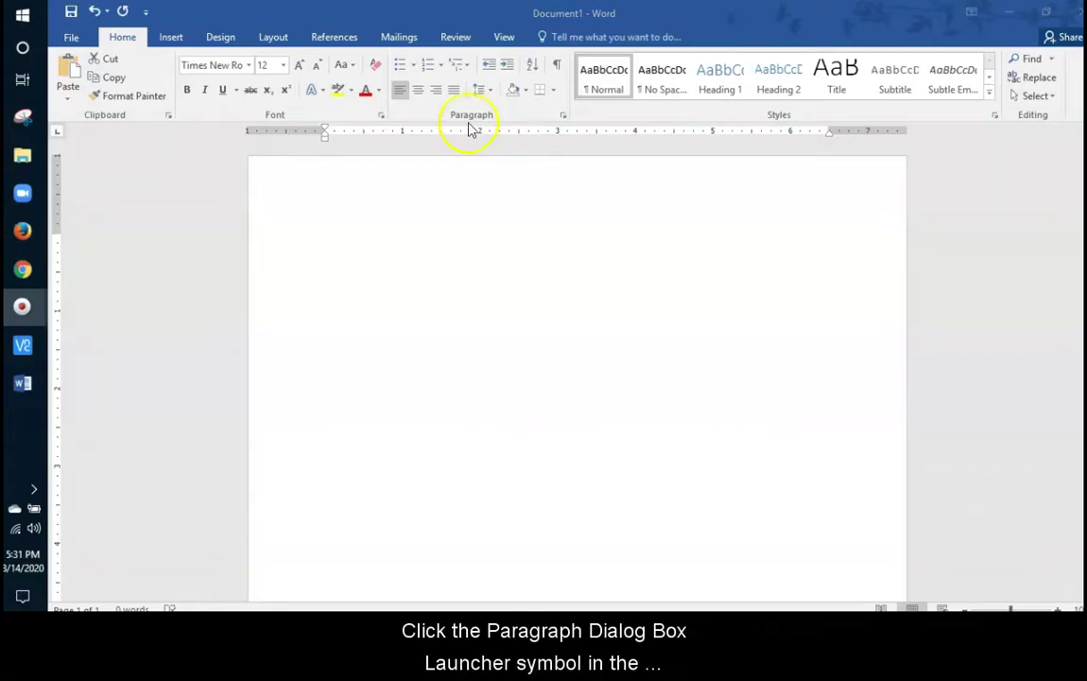
# In the Paragraph dialog, set spacing After to 0 pt and line spacing to Double.
pyautogui.click(563, 116)
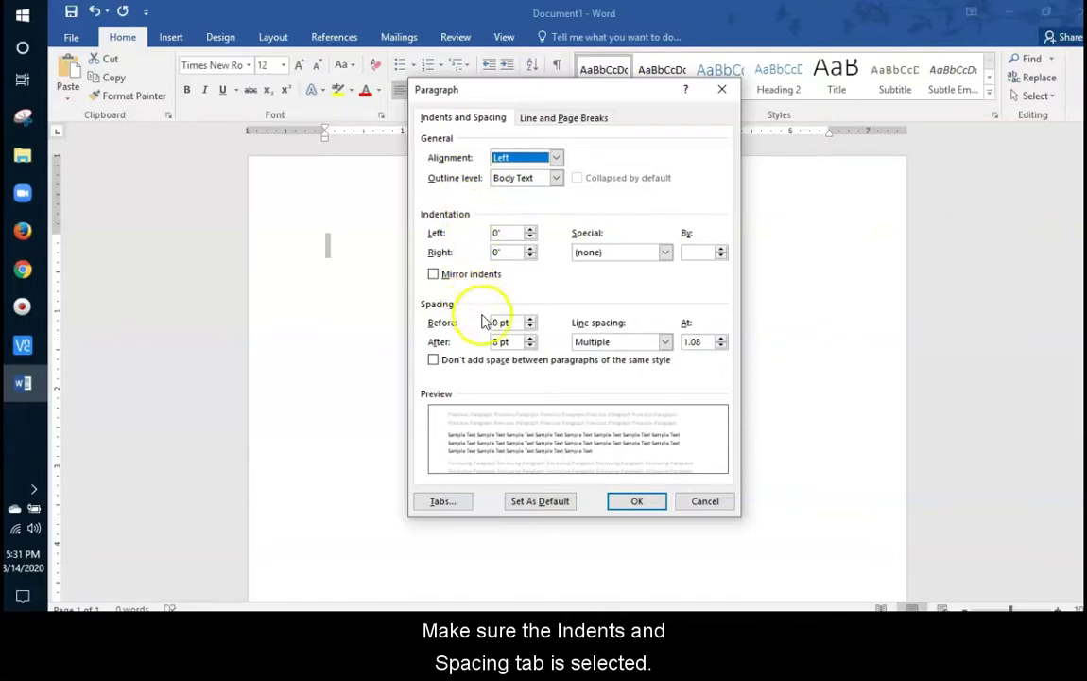
pyautogui.click(531, 347)
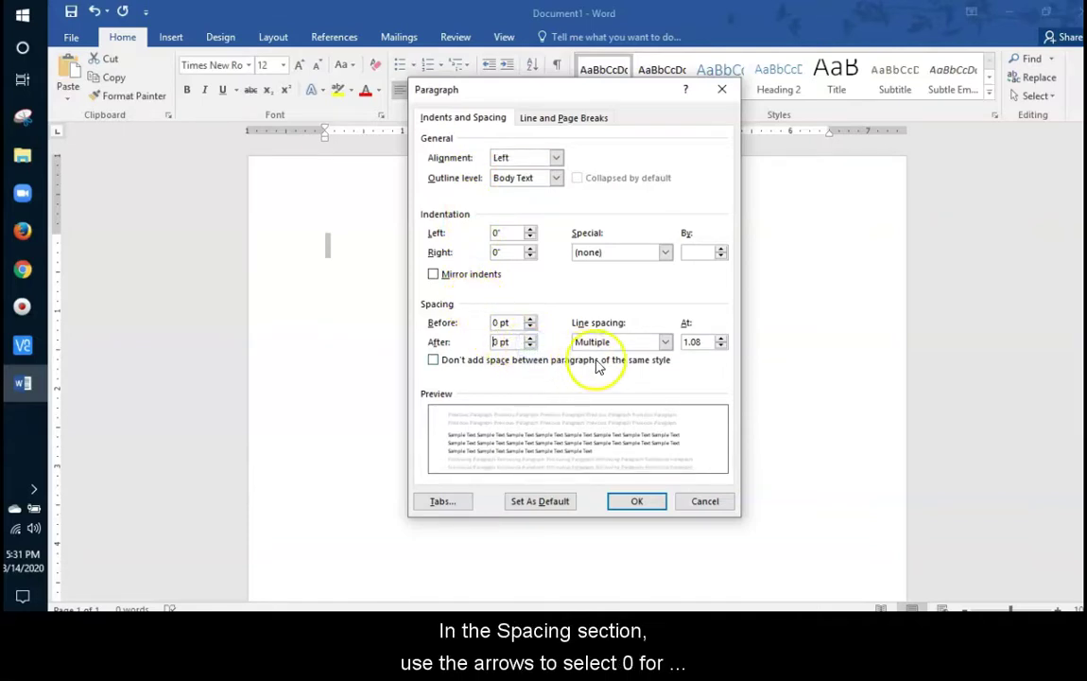
pyautogui.click(667, 343)
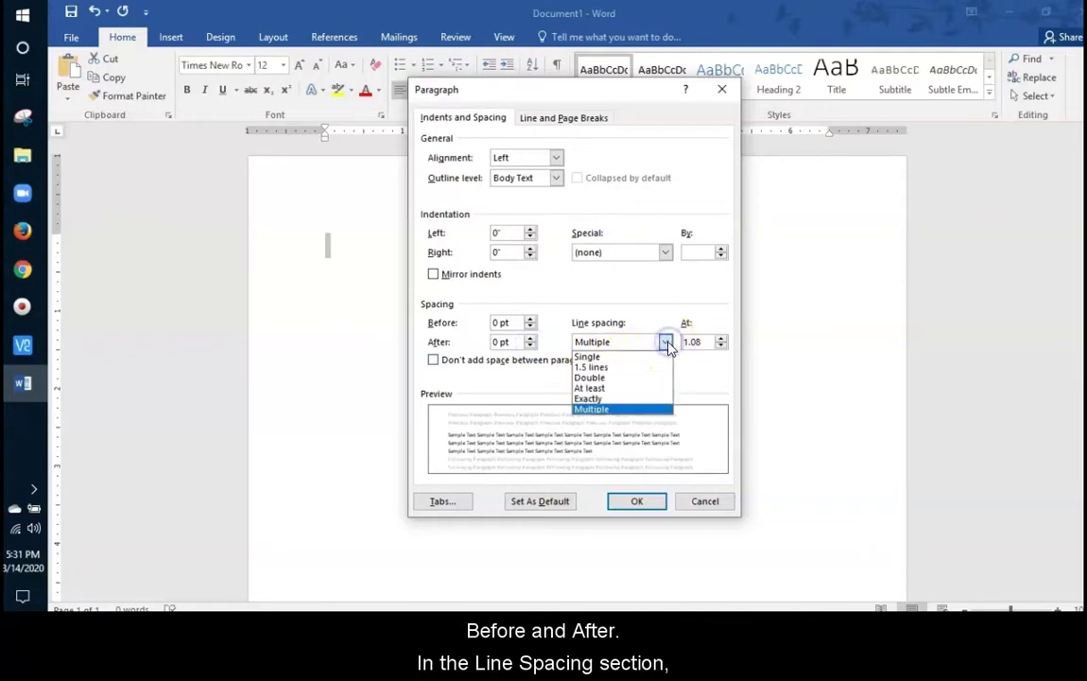
pyautogui.click(642, 379)
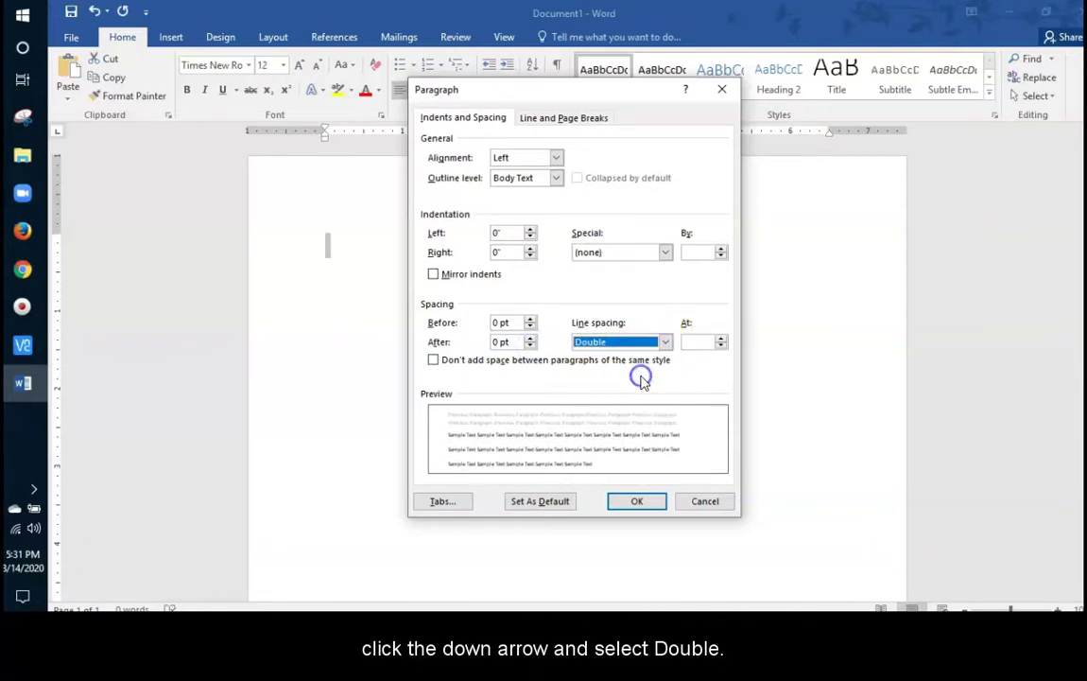
pyautogui.click(641, 502)
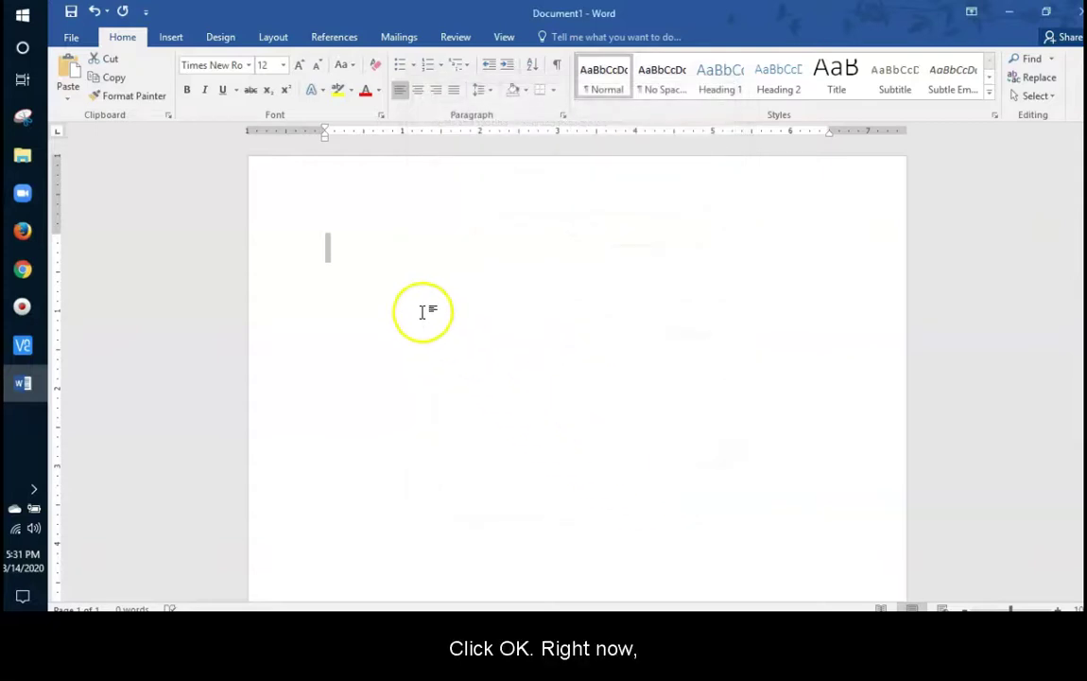
# Update the Normal style to match the Times New Roman 12 pt double-spaced formatting.
pyautogui.click(324, 237)
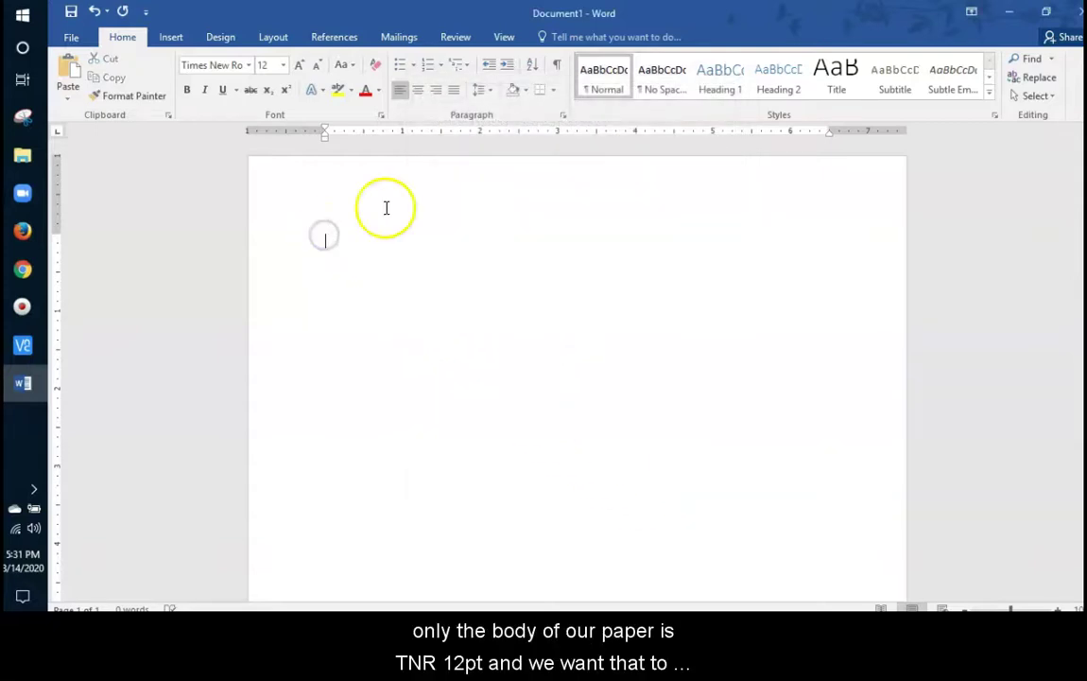
pyautogui.rightClick(601, 85)
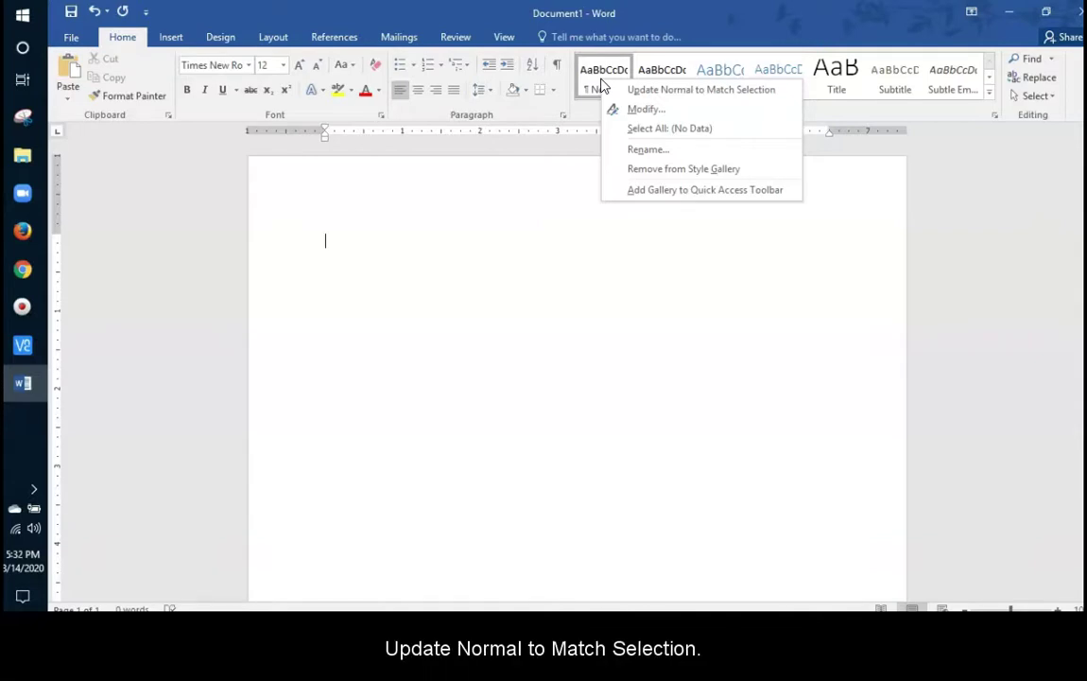
pyautogui.click(662, 90)
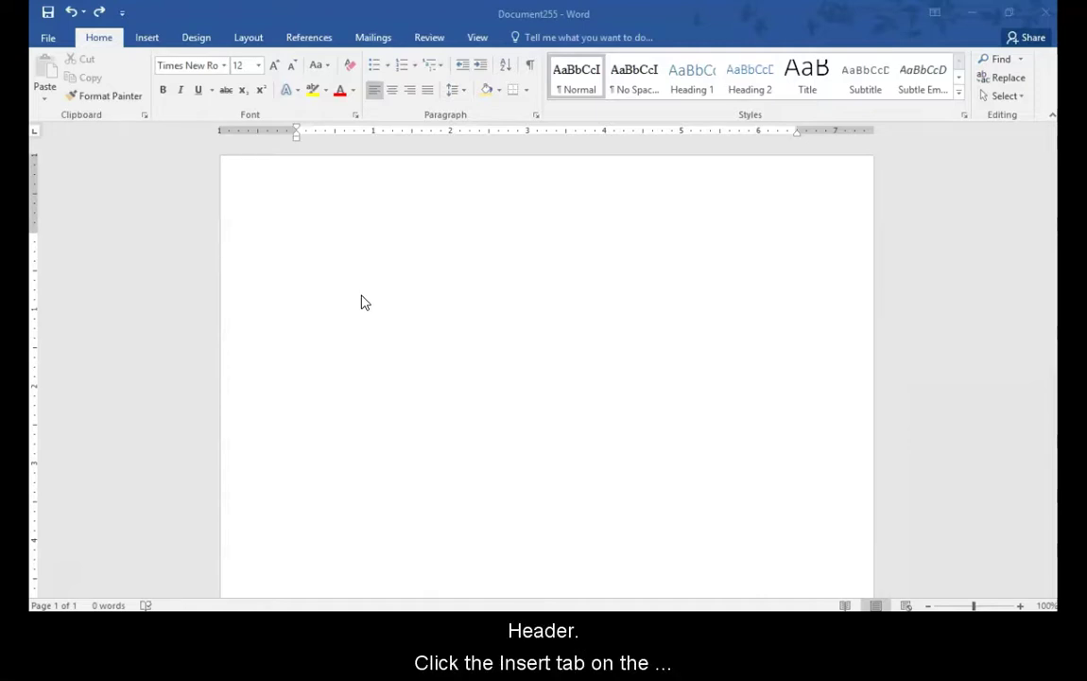
# Insert a Blank header at the top of the page.
pyautogui.click(149, 38)
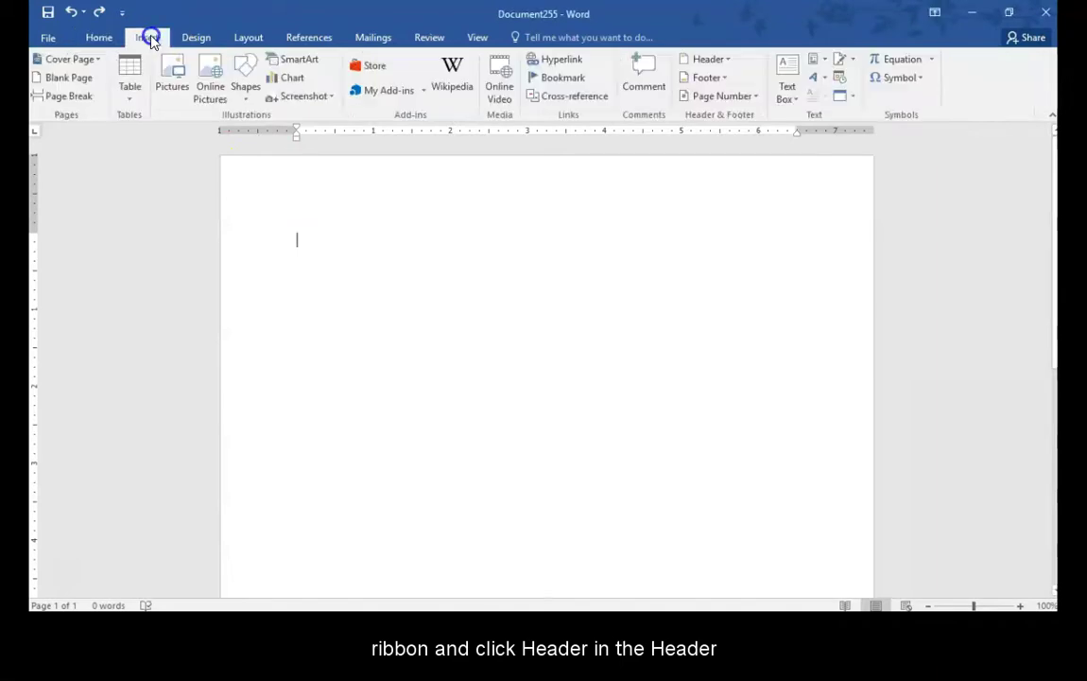
pyautogui.click(697, 62)
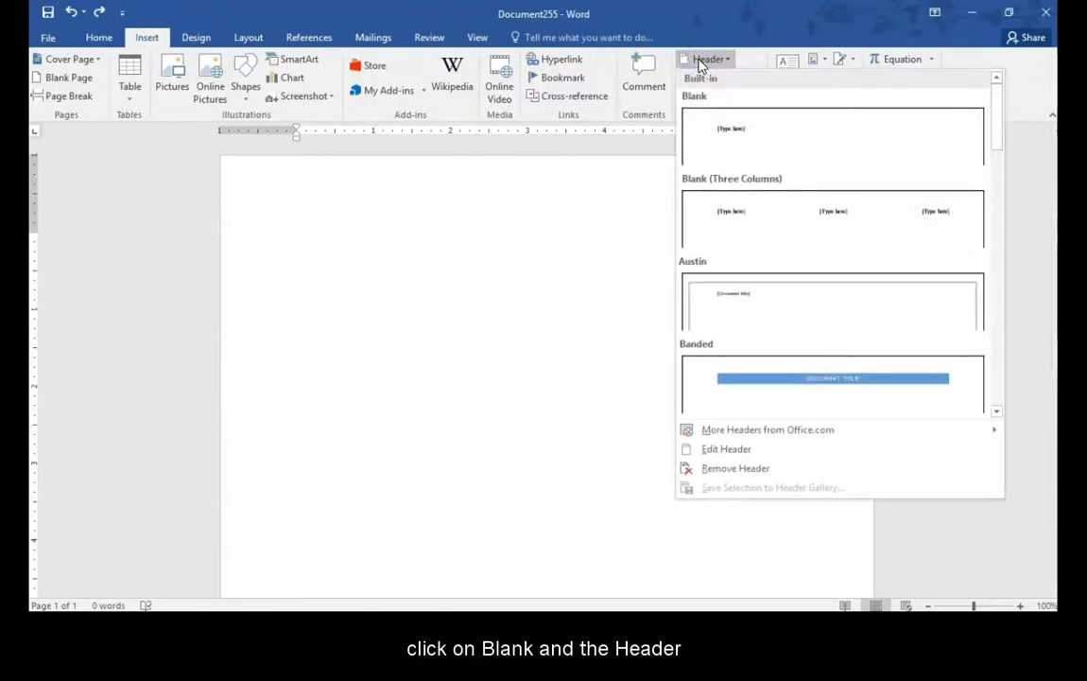
pyautogui.click(740, 136)
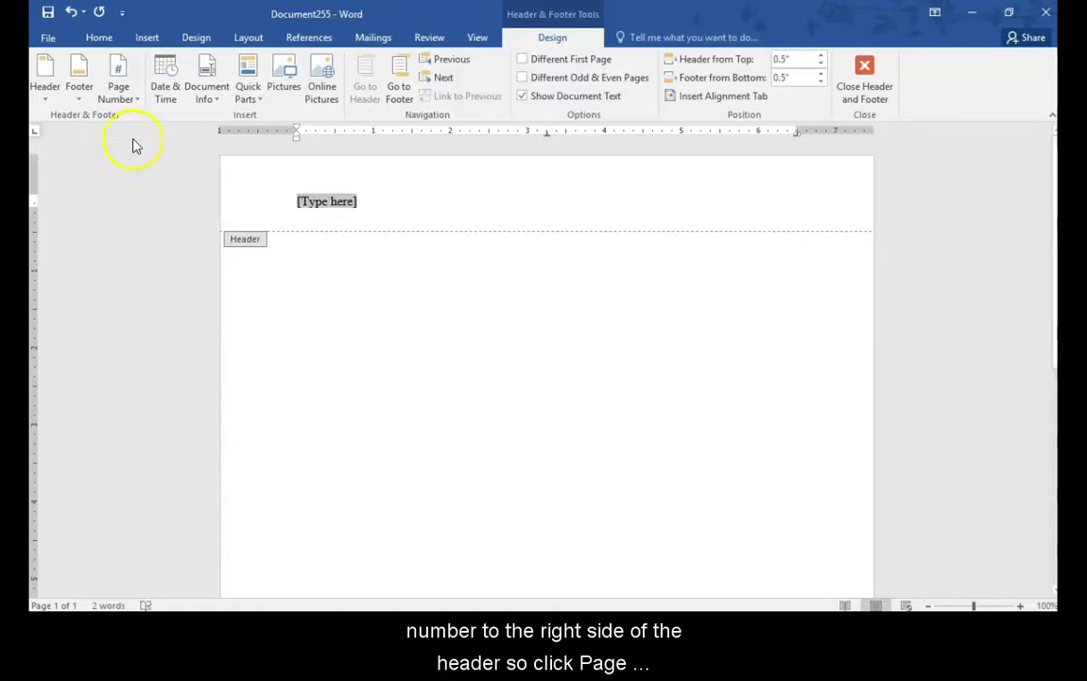
# Add a Plain Number 3 page number at the right side of the header.
pyautogui.click(118, 95)
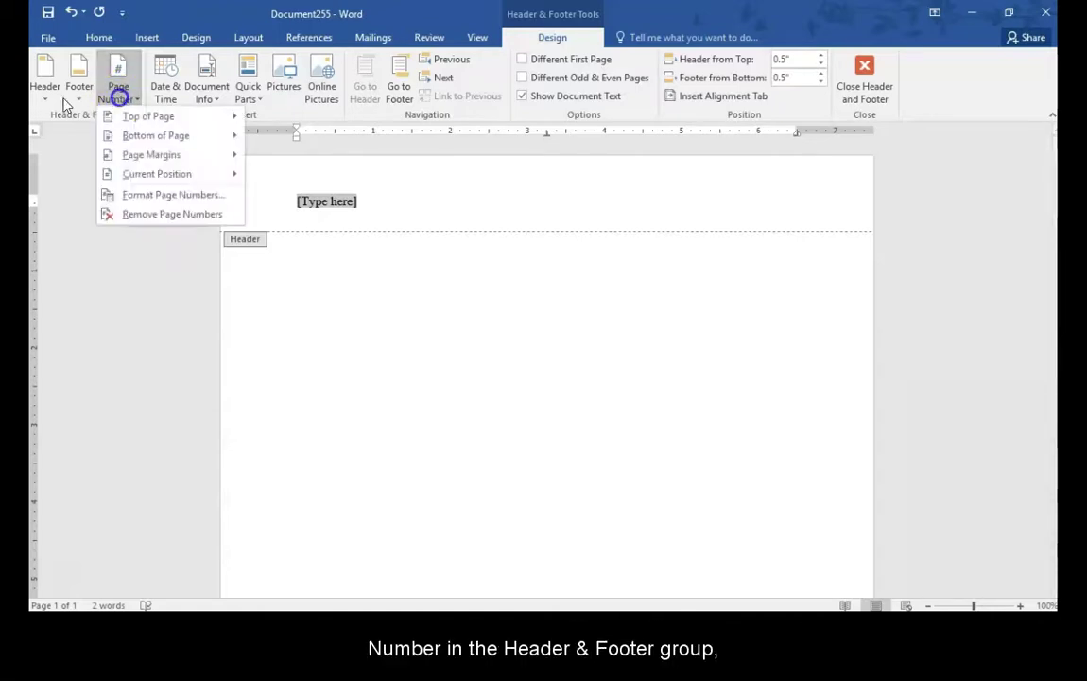
pyautogui.click(128, 116)
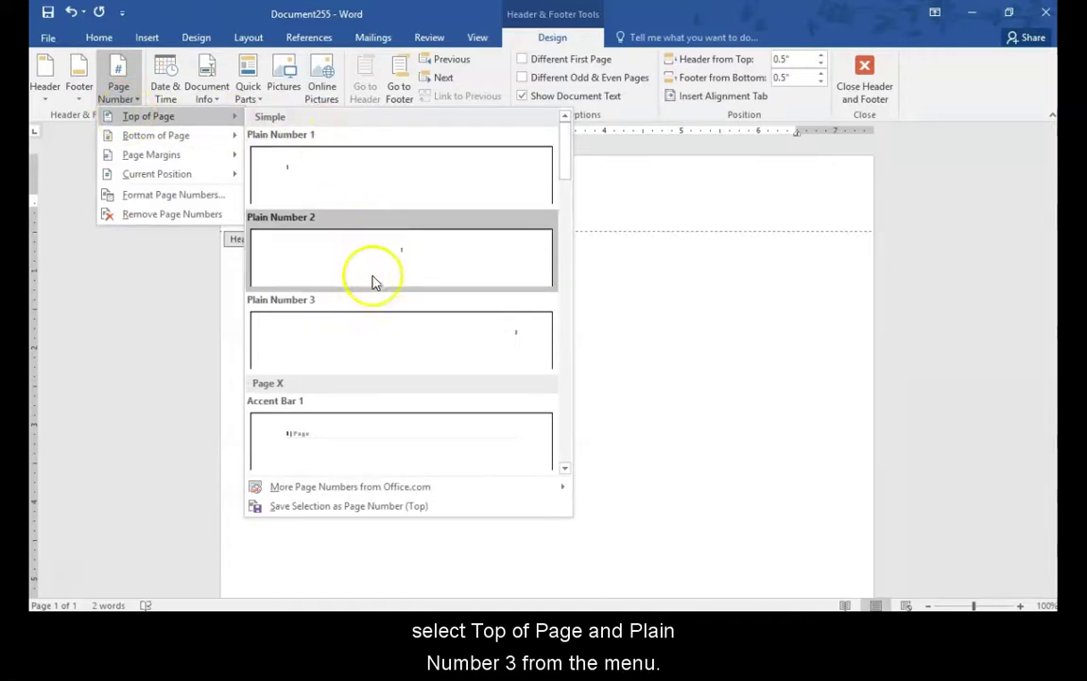
pyautogui.click(382, 333)
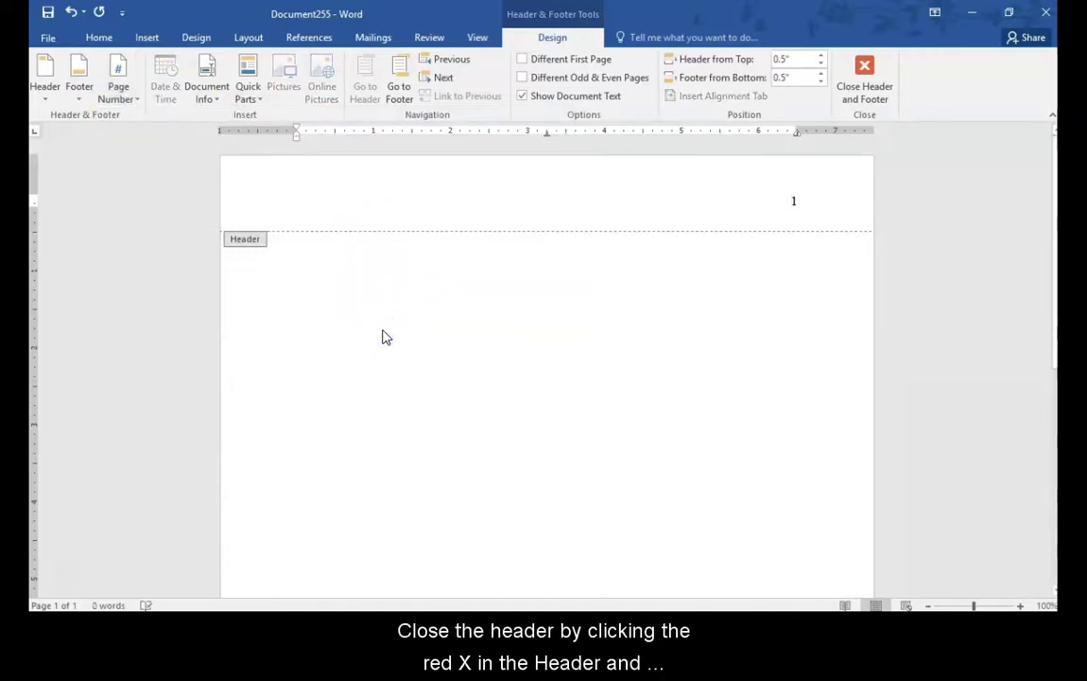
# Close the header and type the bold, centred title 'Formatting a Great APA Paper'.
pyautogui.click(865, 83)
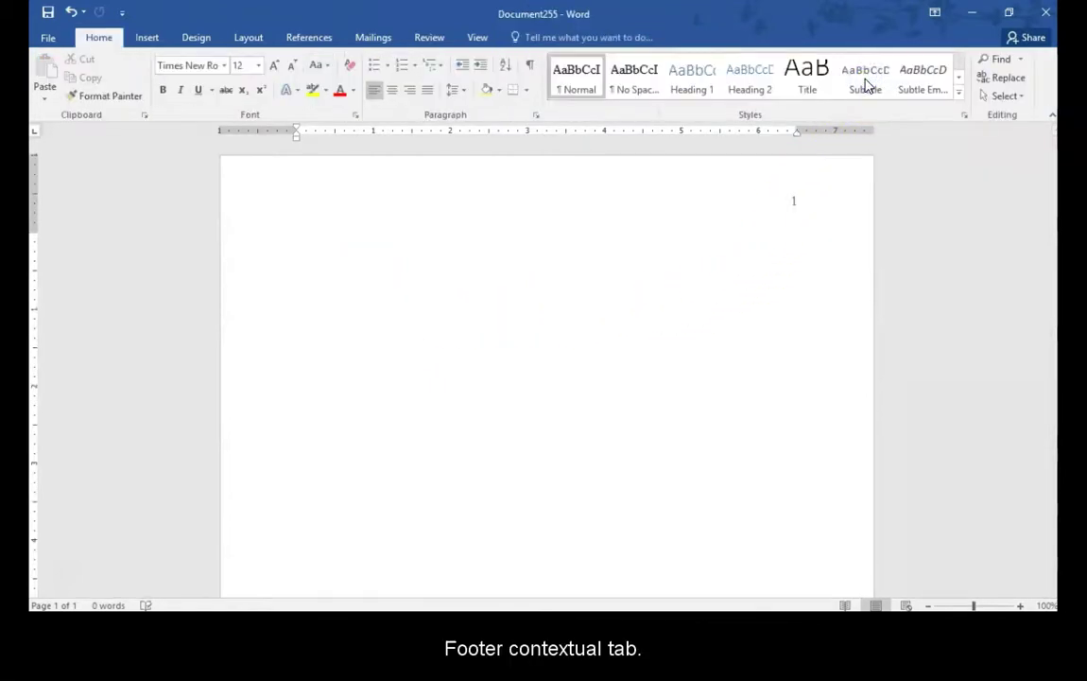
pyautogui.click(365, 253)
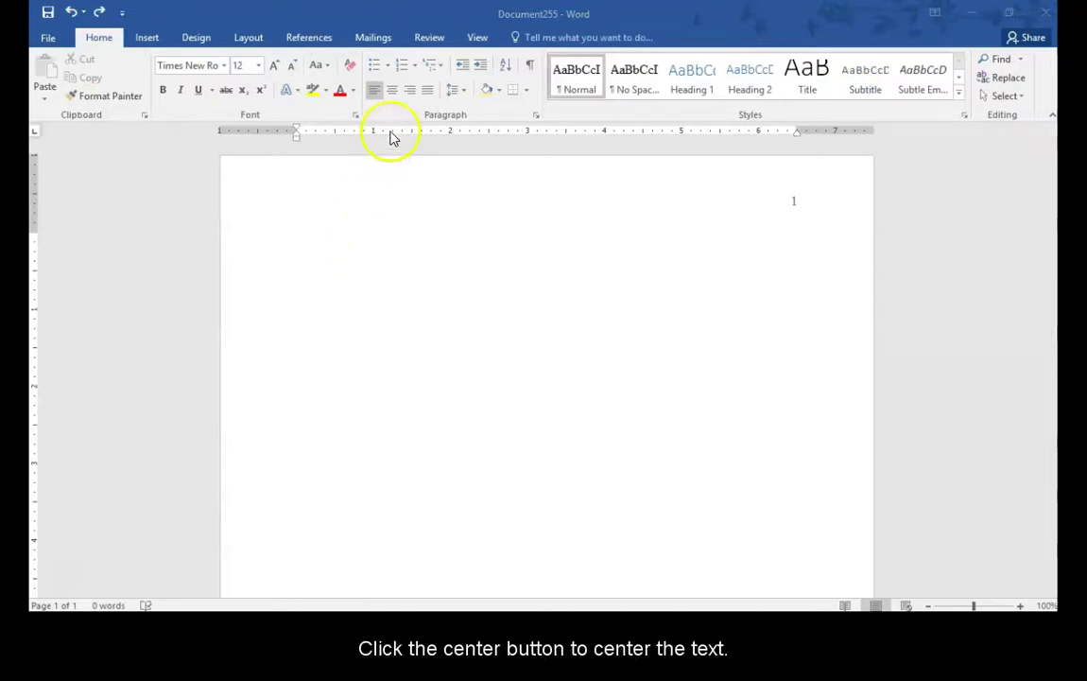
pyautogui.click(393, 90)
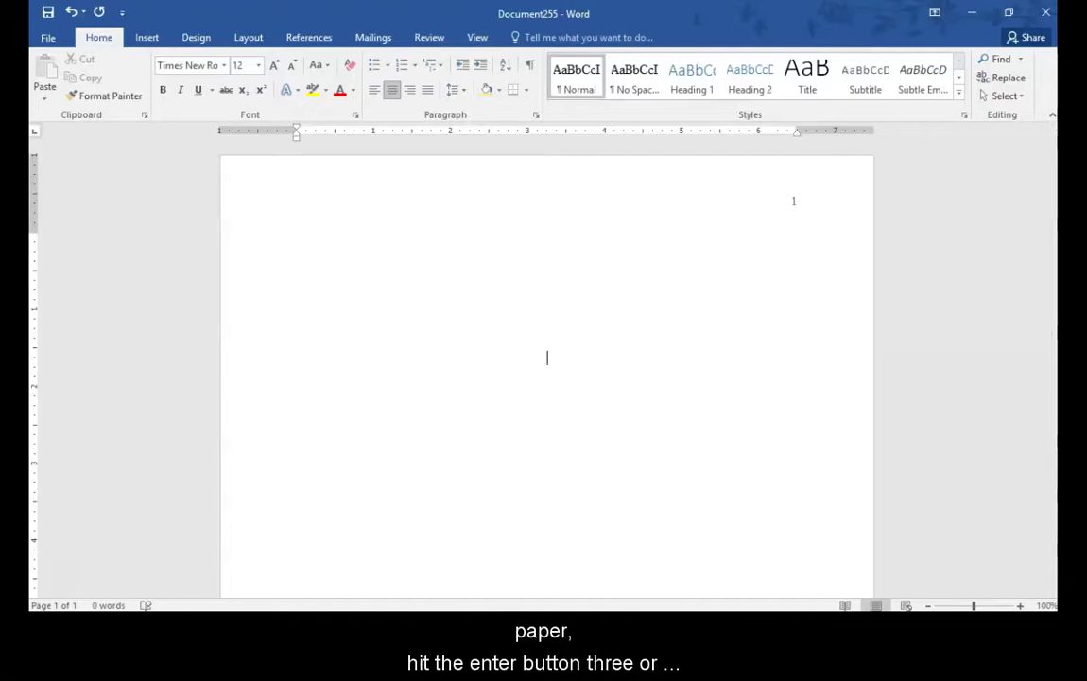
pyautogui.click(162, 91)
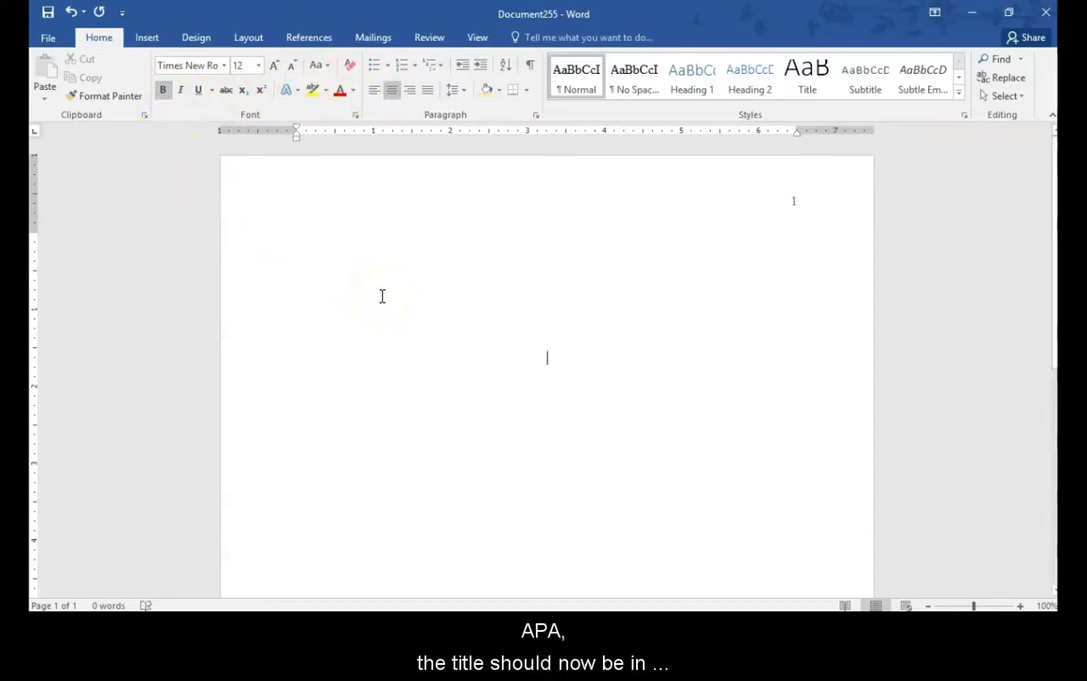
pyautogui.write('Formatt')
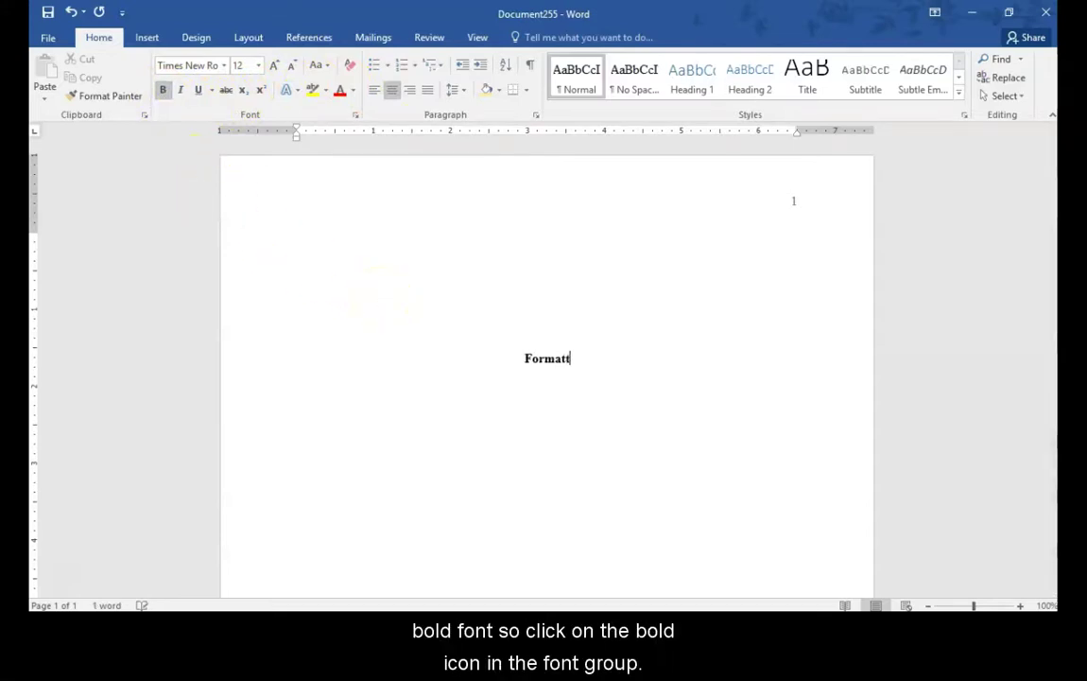
pyautogui.write('ing a Great')
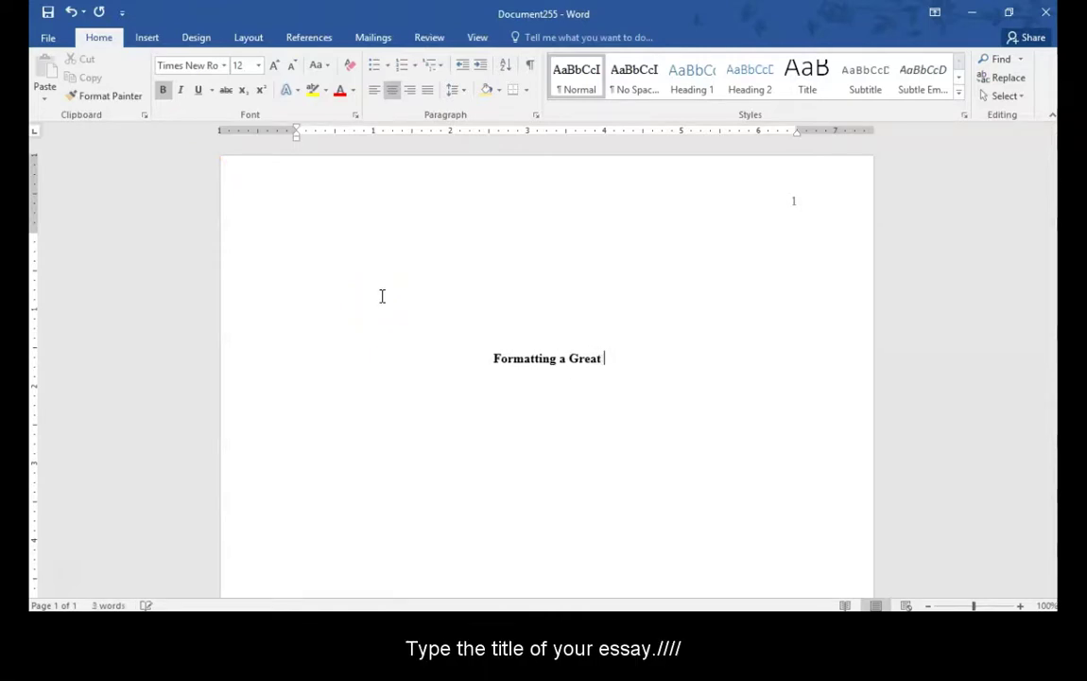
pyautogui.write(' APA Paper')
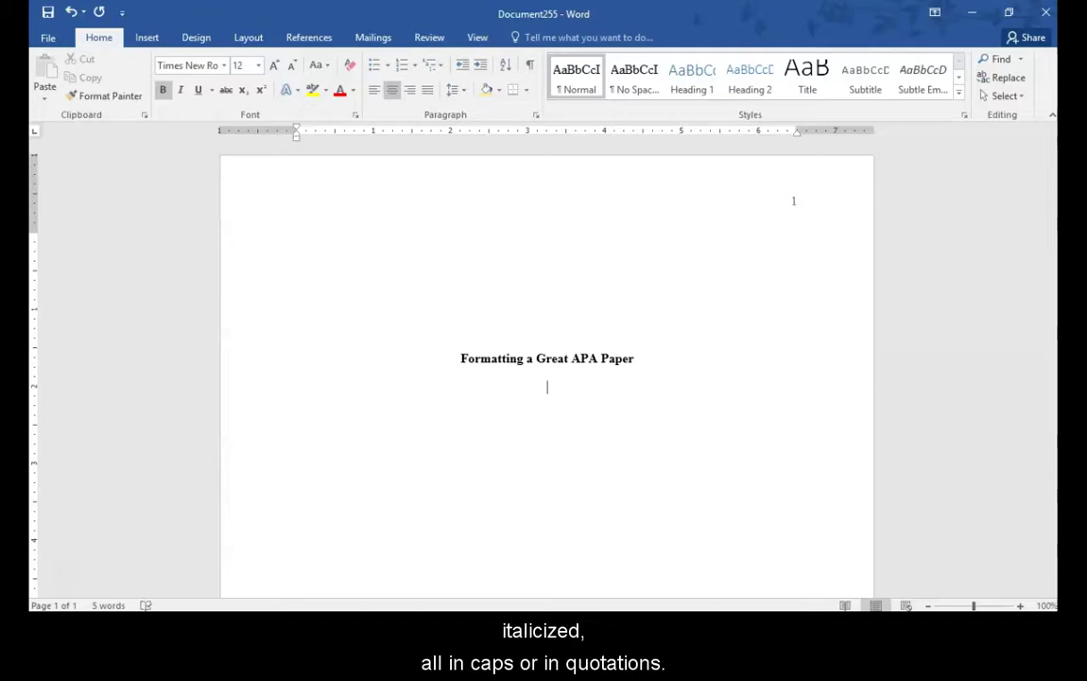
# Add non-bold lines: author's name, Eastern Gateway Community College, ENG101-01 English Composition with instructor, May 6, 2021.
pyautogui.click(162, 91)
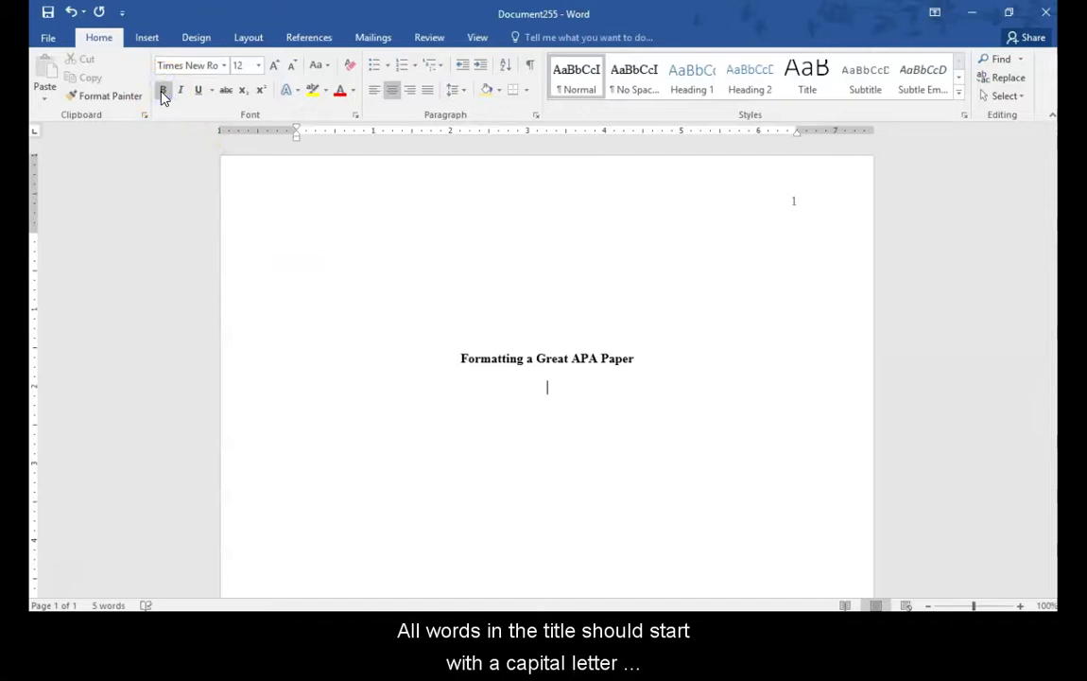
pyautogui.press('Return')
pyautogui.write('Jane ')
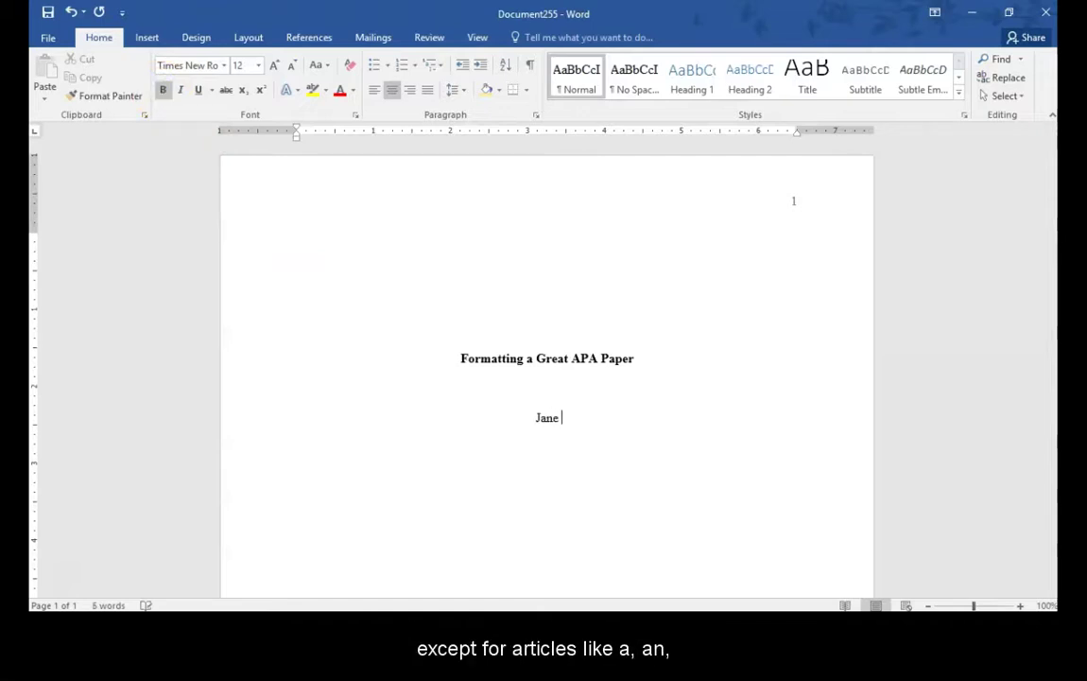
pyautogui.write('Green')
pyautogui.press('Return')
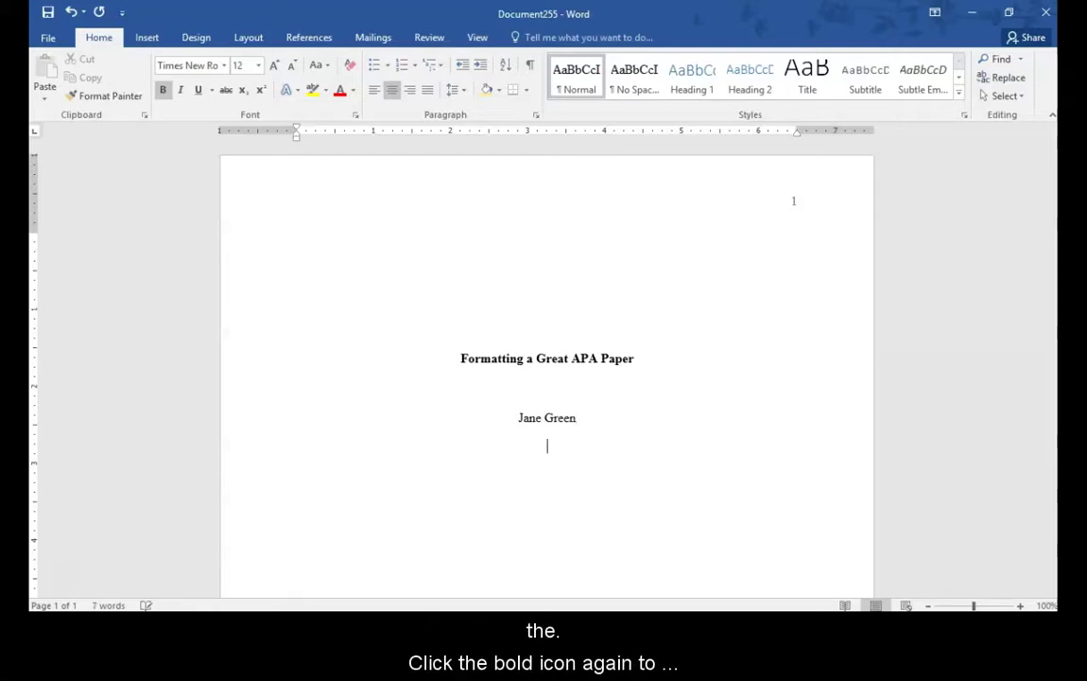
pyautogui.write('Eastern Gateway Col')
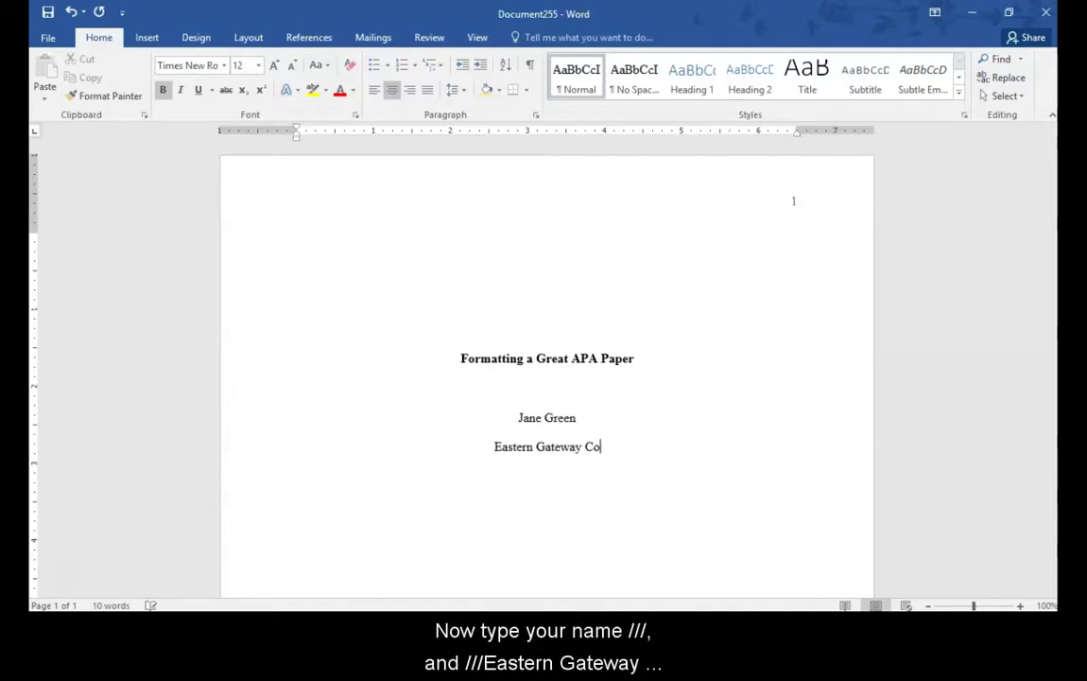
pyautogui.press('BackSpace')
pyautogui.write('mmunity ')
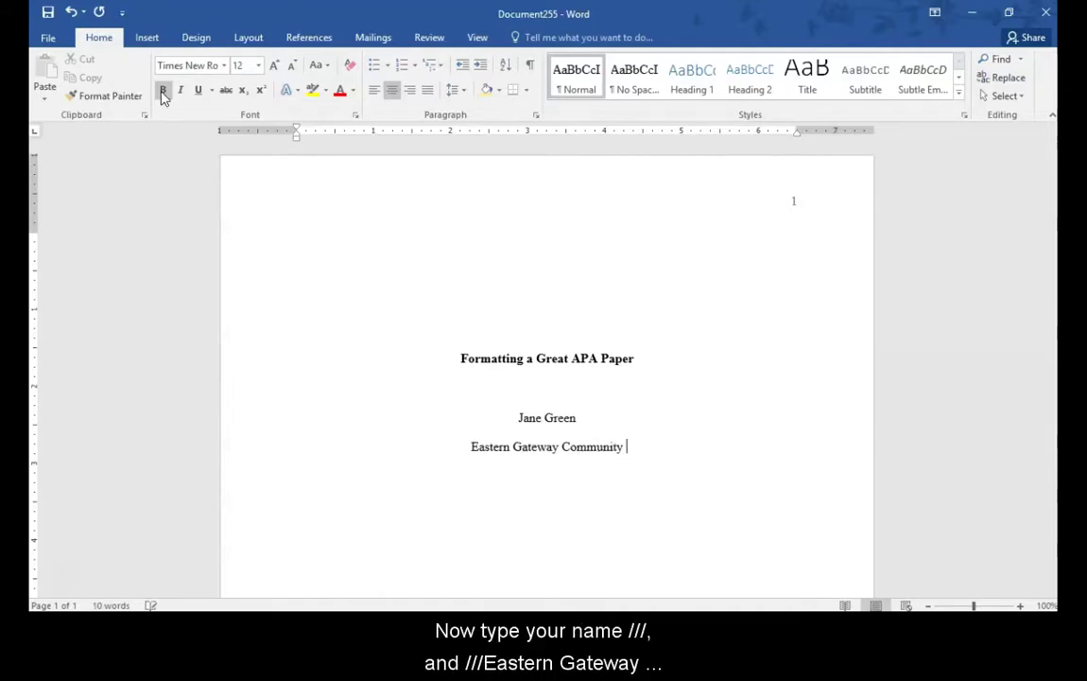
pyautogui.write('College')
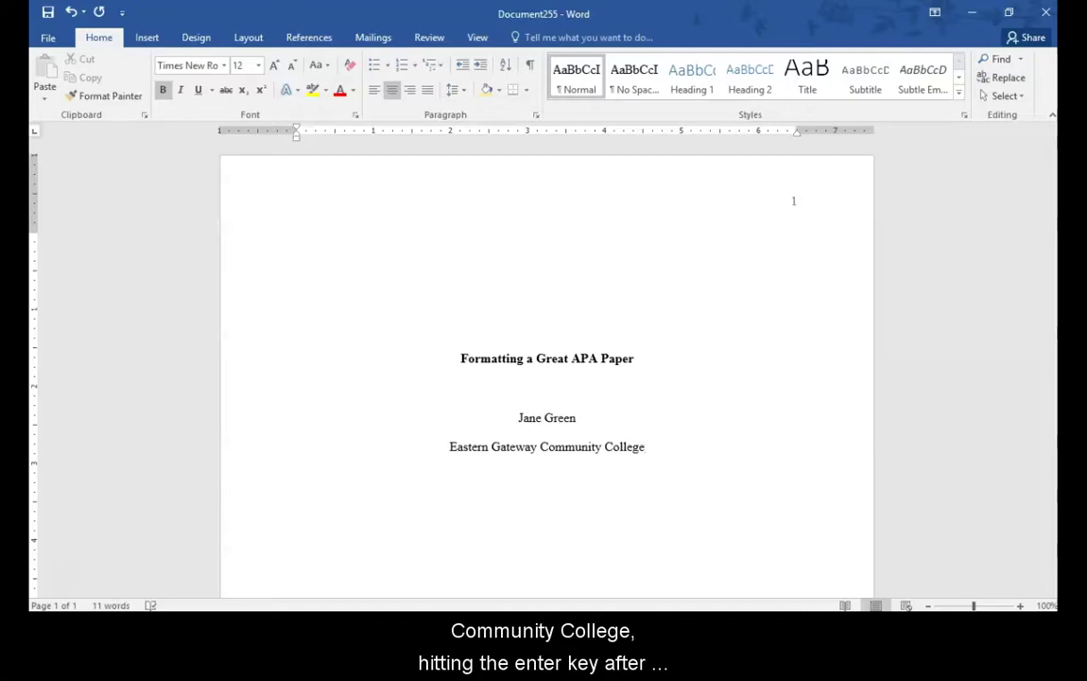
pyautogui.press('Return')
pyautogui.write('ENG')
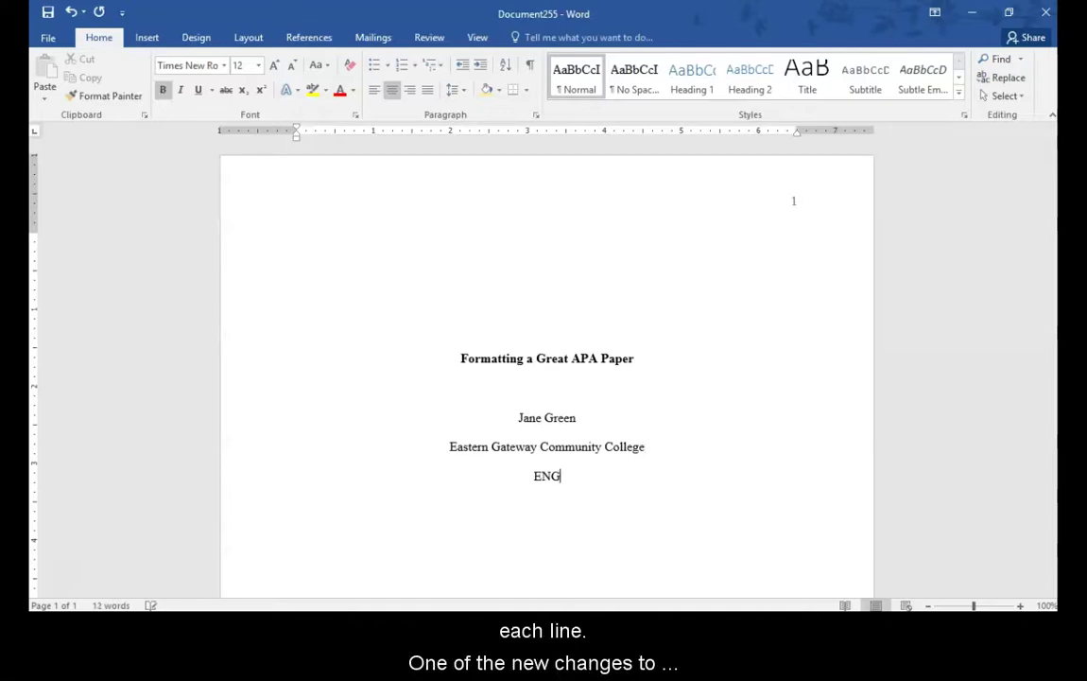
pyautogui.write('101-01 Engli')
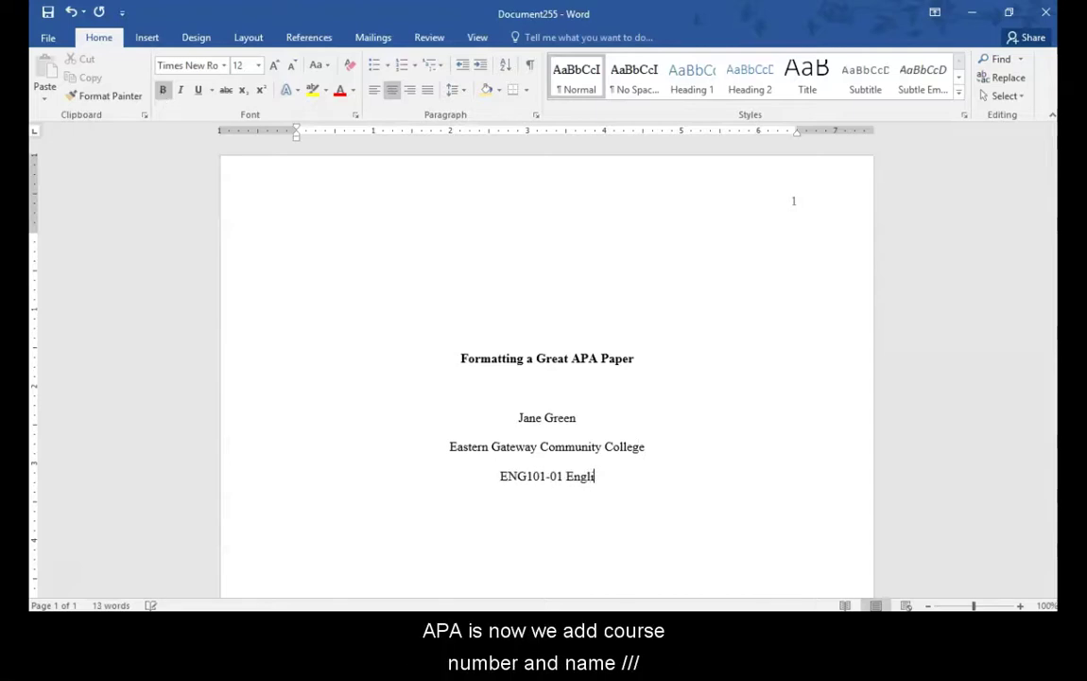
pyautogui.write('sh Com')
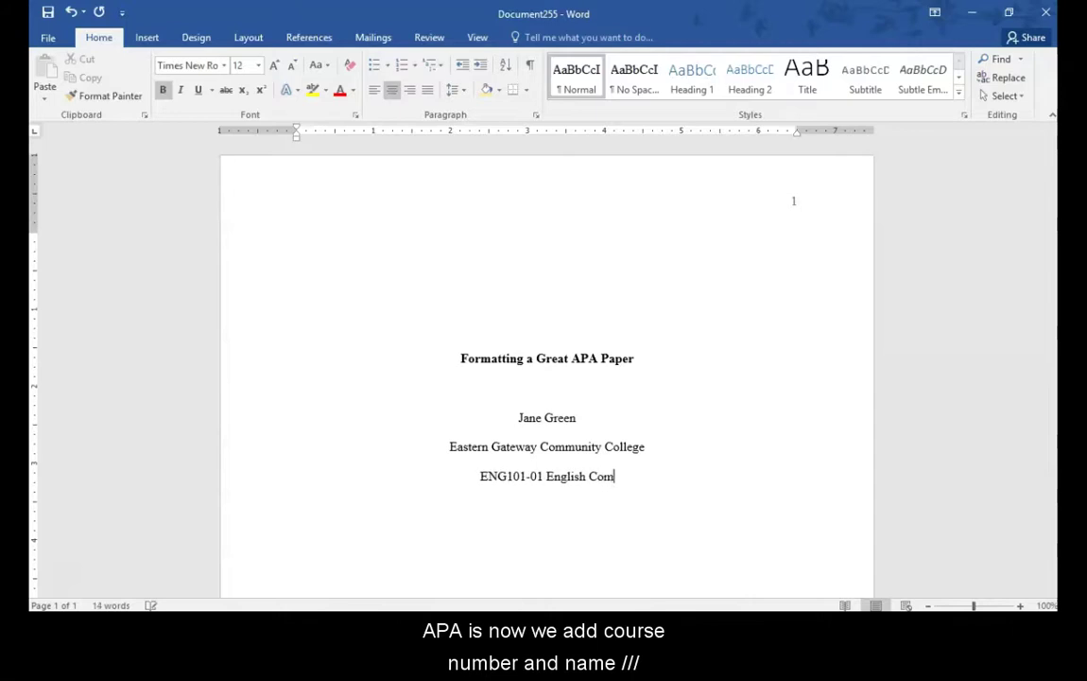
pyautogui.write('positio')
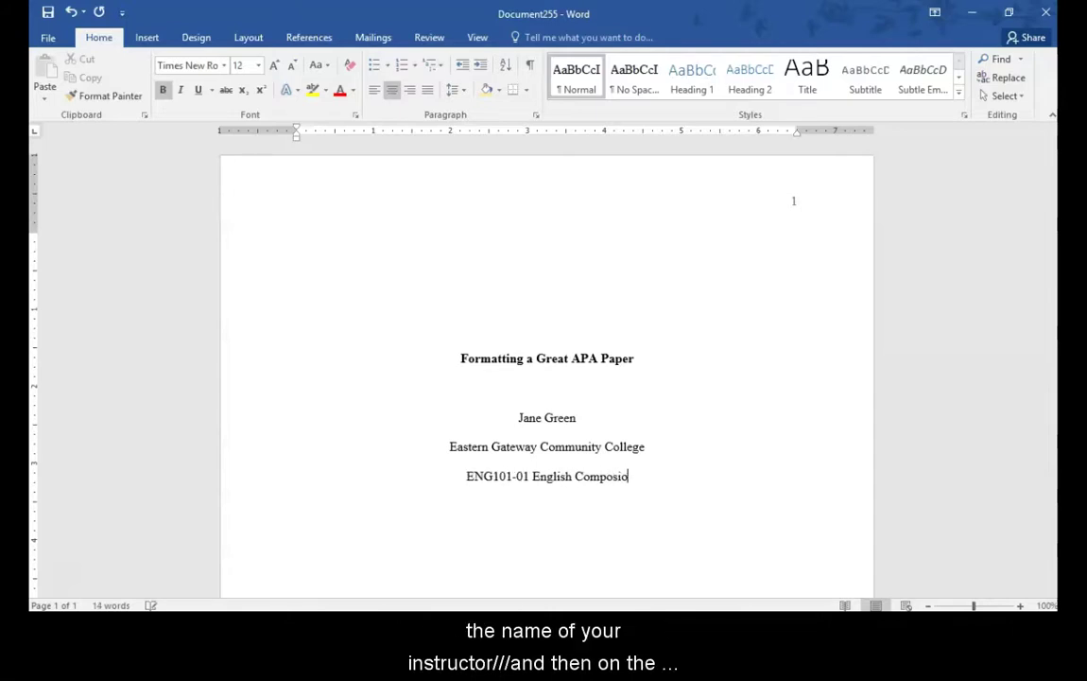
pyautogui.write('n ')
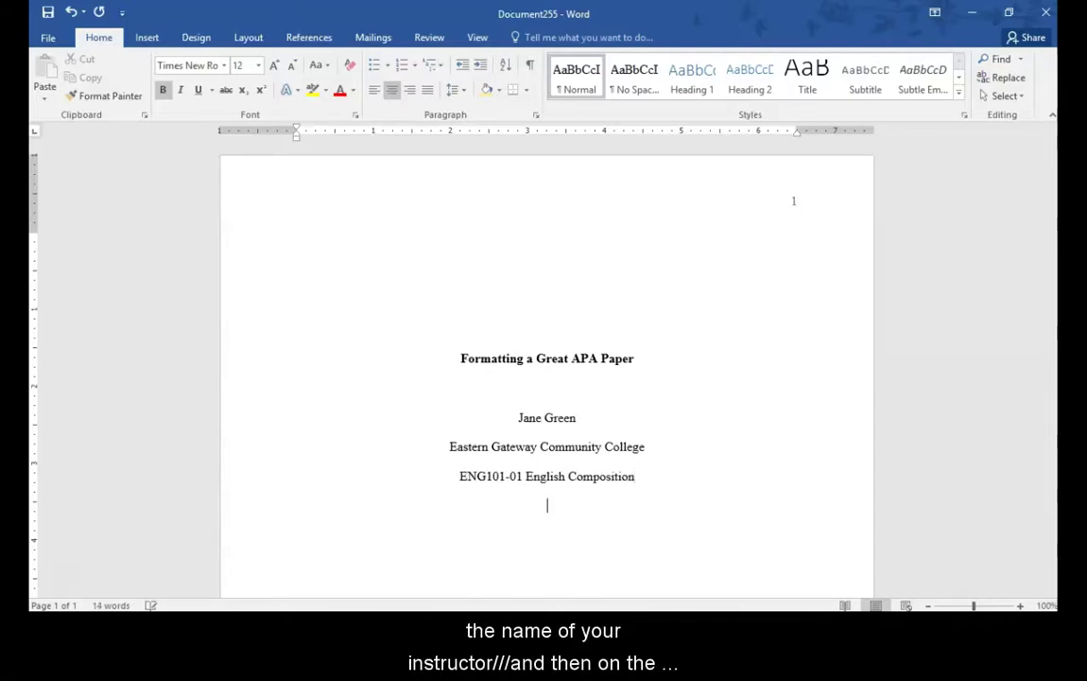
pyautogui.write('M')
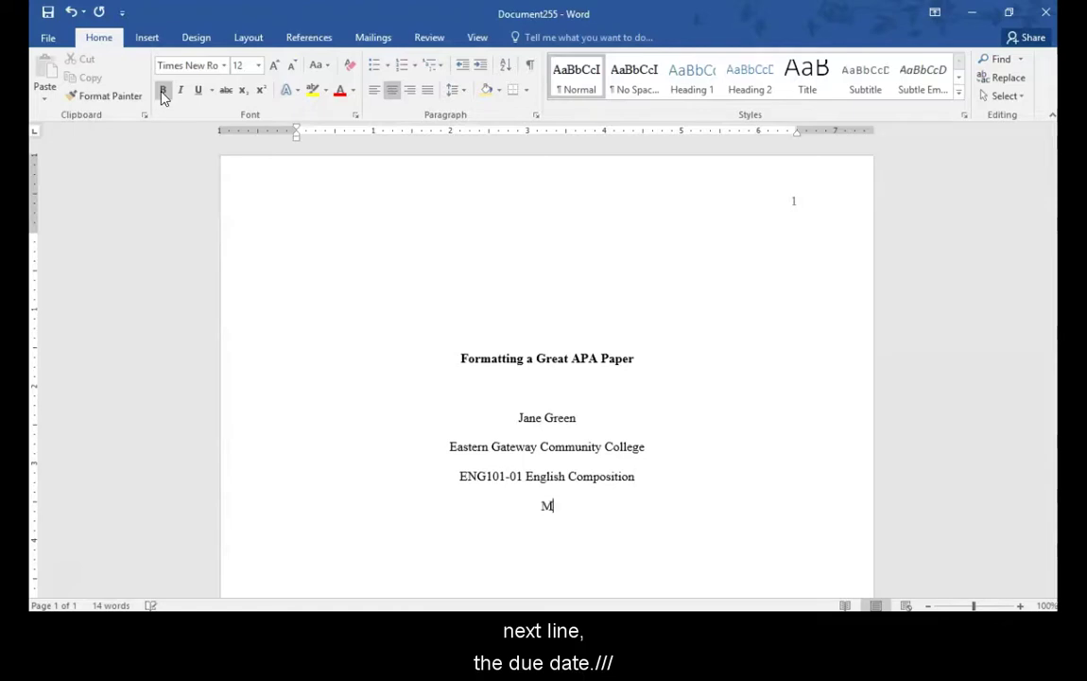
pyautogui.write('s. Blue')
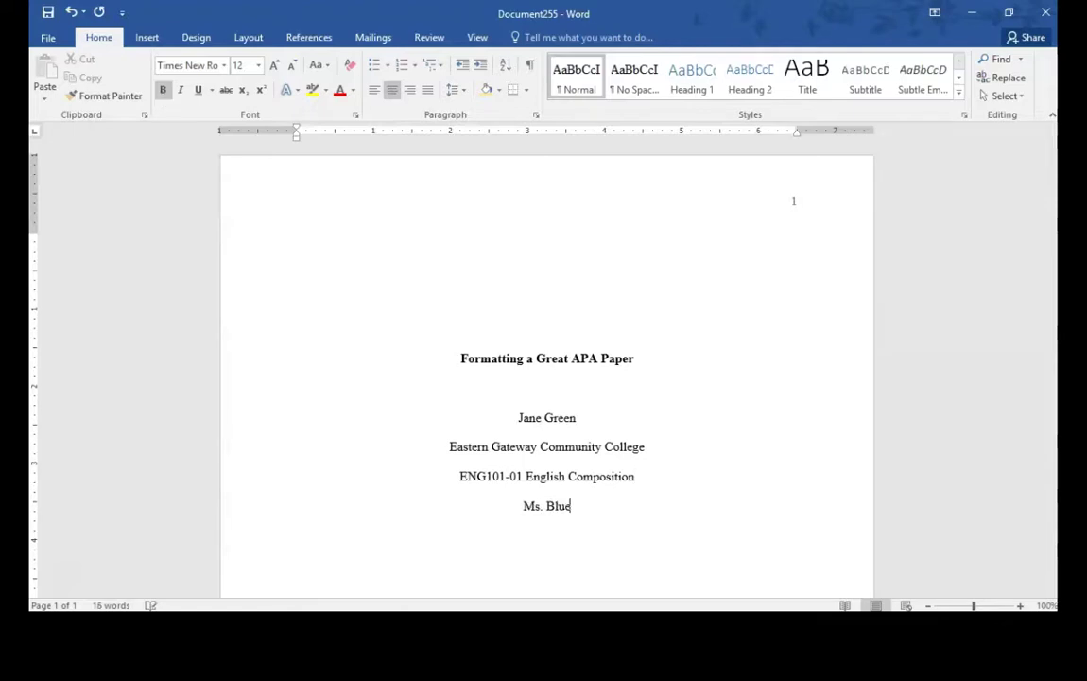
pyautogui.press('Return')
pyautogui.write('May 6, 2021')
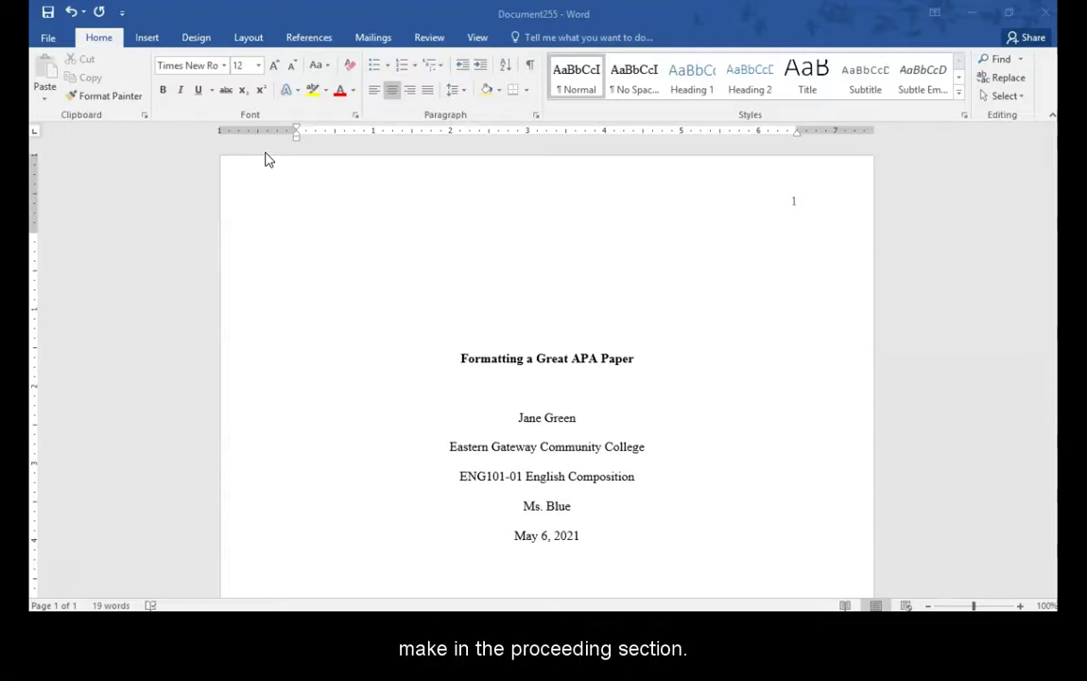
# Insert a page break to start page 2.
pyautogui.click(250, 39)
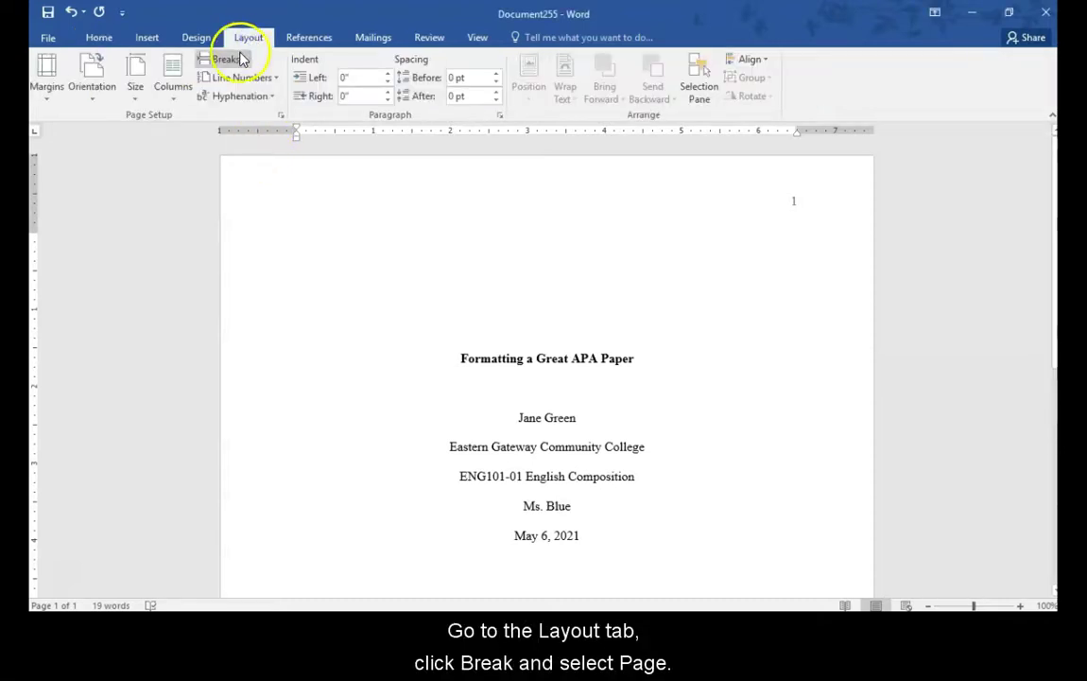
pyautogui.click(238, 60)
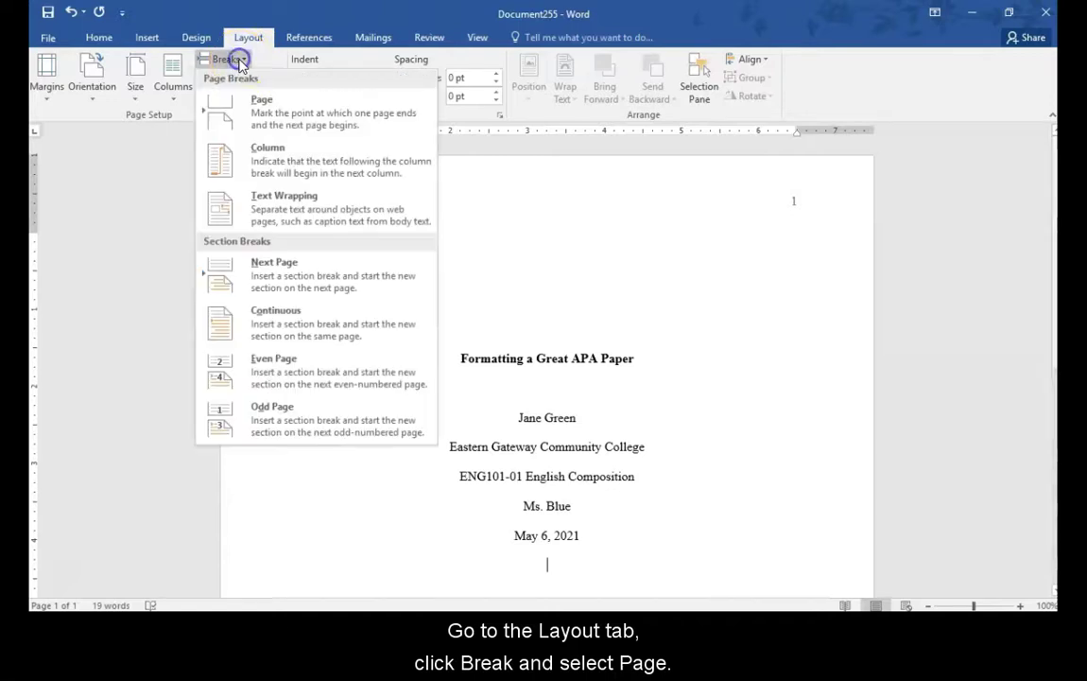
pyautogui.click(248, 111)
pyautogui.scroll(-3, 400, 316)
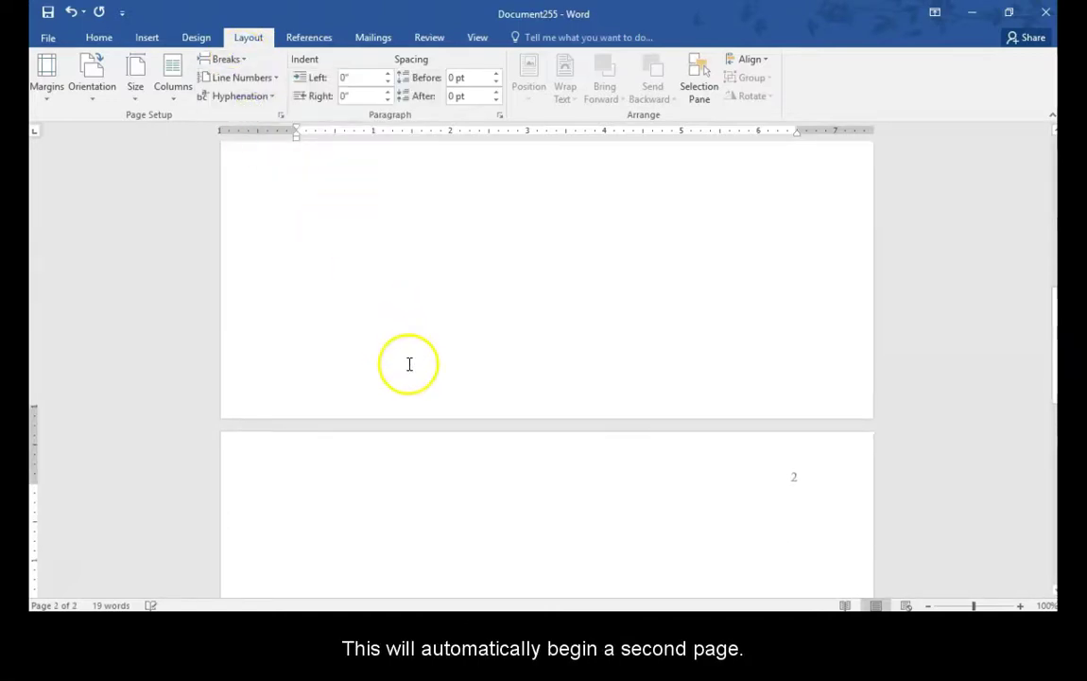
pyautogui.scroll(-3, 409, 372)
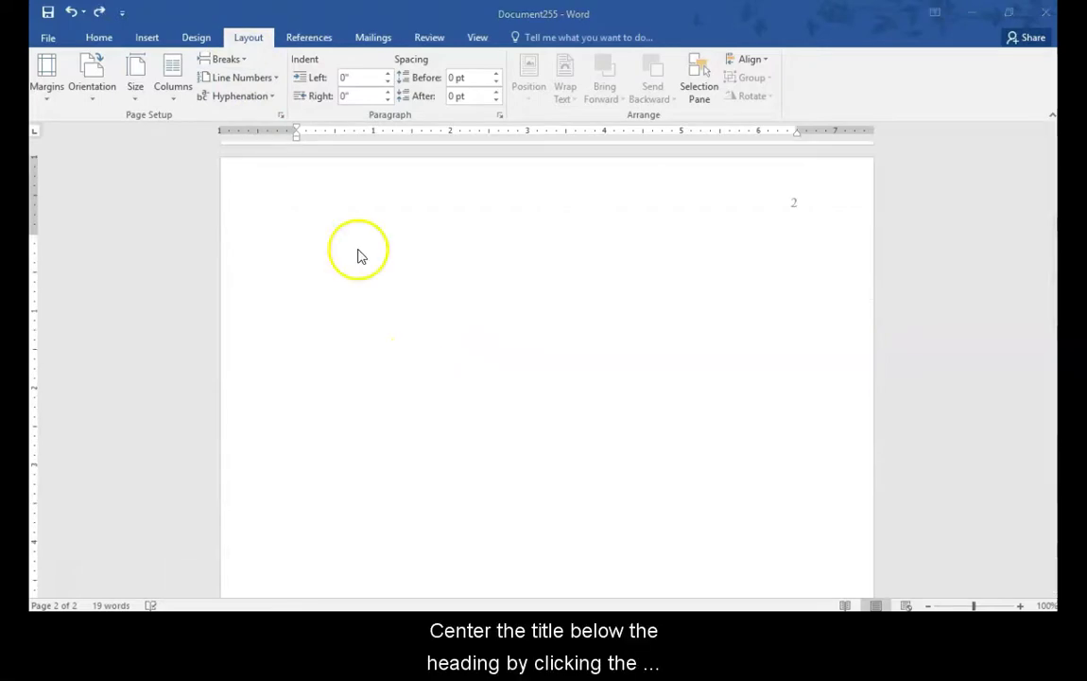
# Type the bold, centred title 'Formatting a Great APA Paper', then a plain left-aligned line.
pyautogui.click(95, 38)
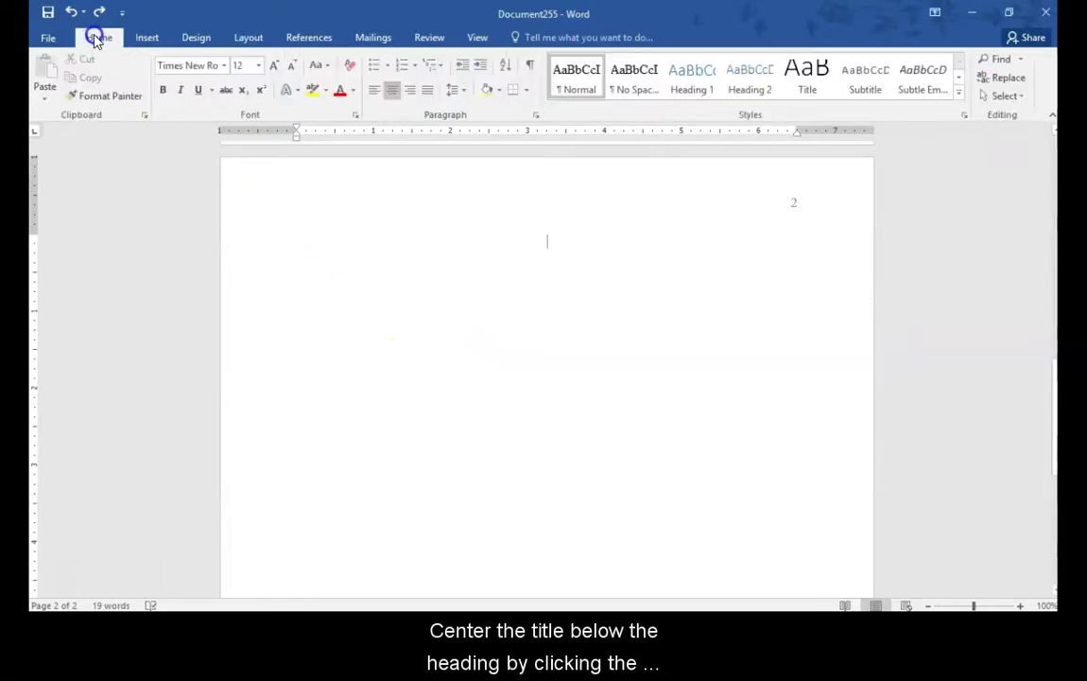
pyautogui.click(386, 98)
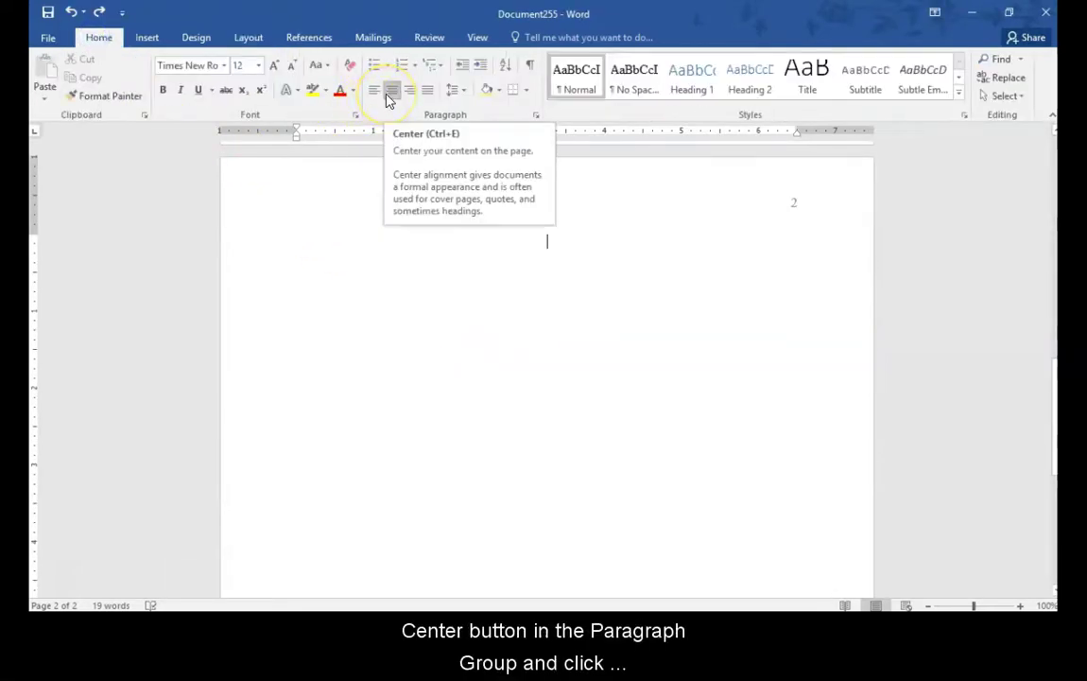
pyautogui.click(164, 93)
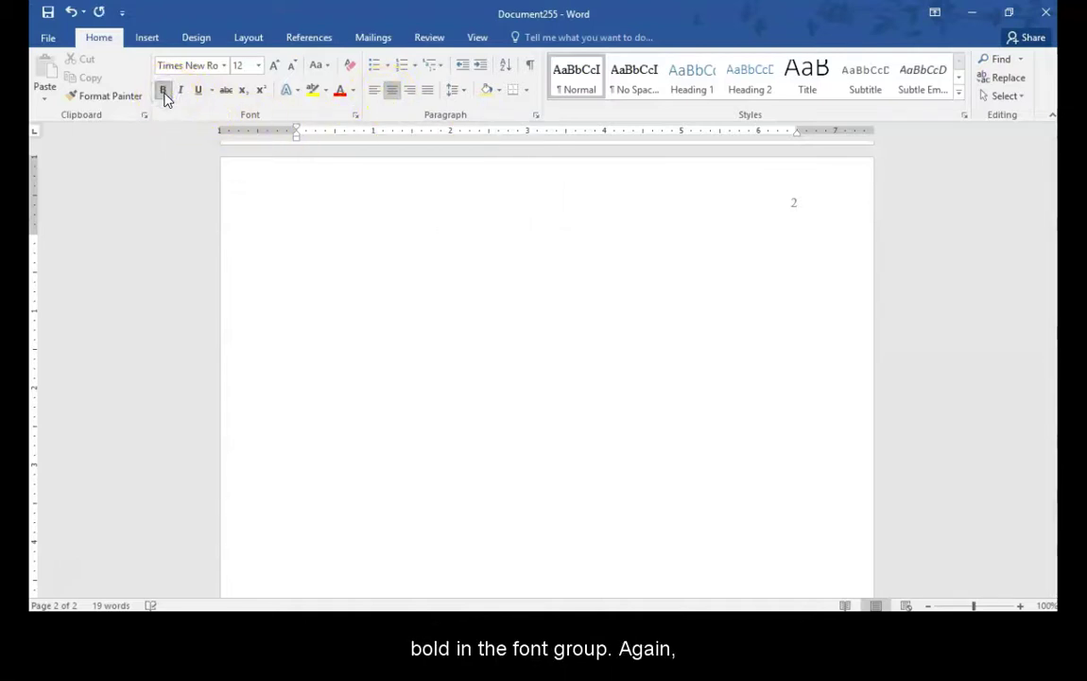
pyautogui.write('Forma')
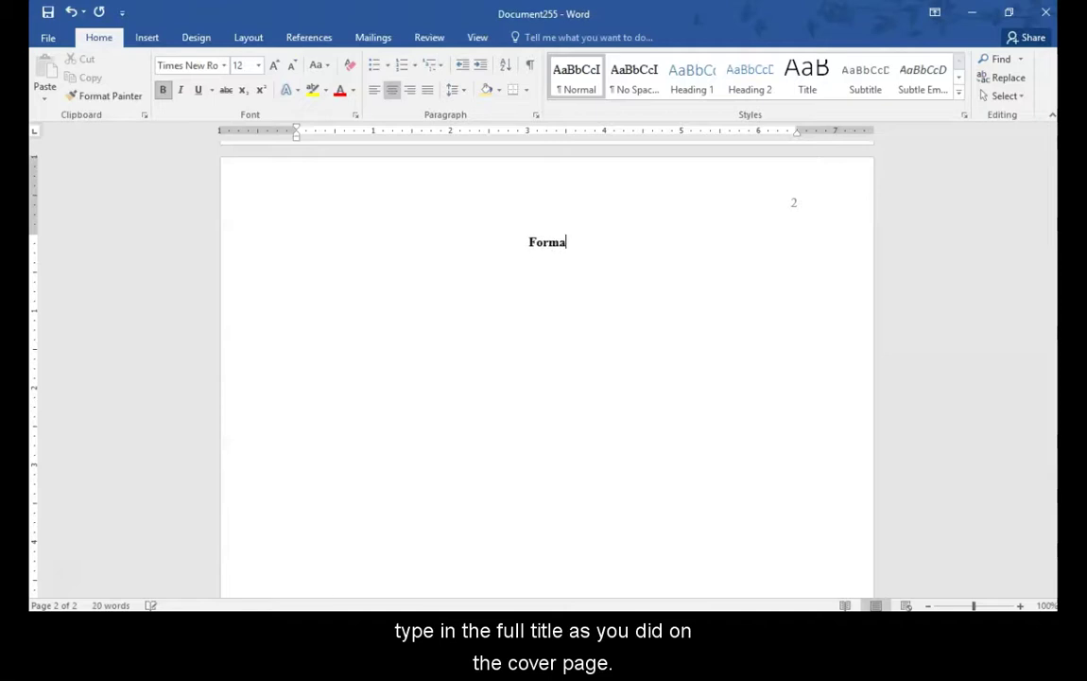
pyautogui.write('tting a Great APA')
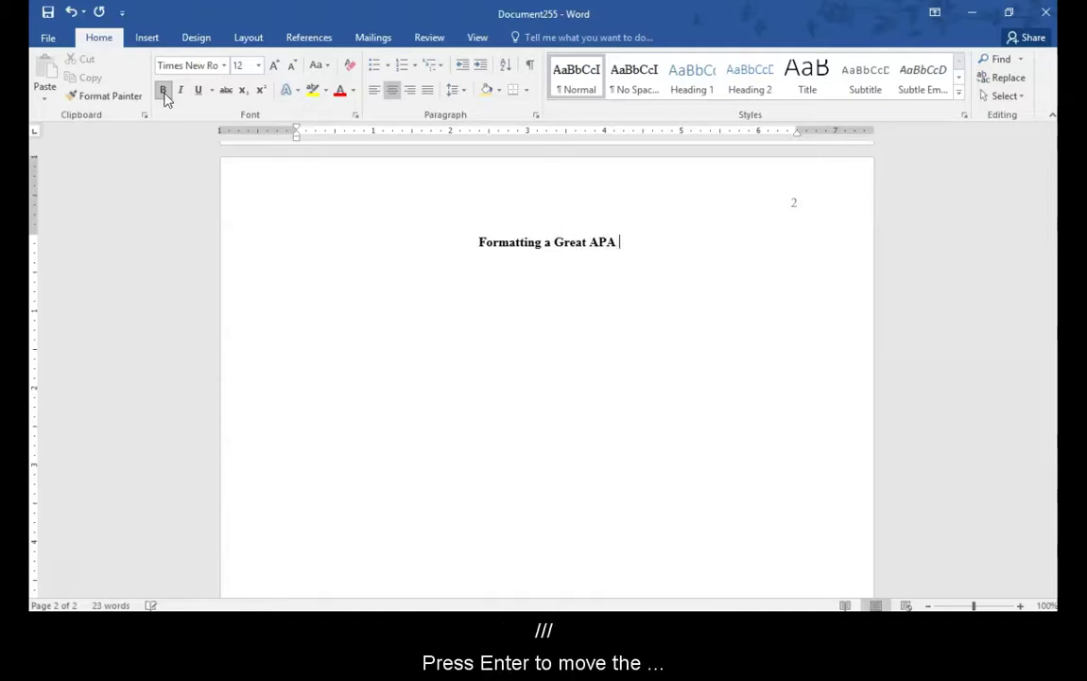
pyautogui.write(' Paper')
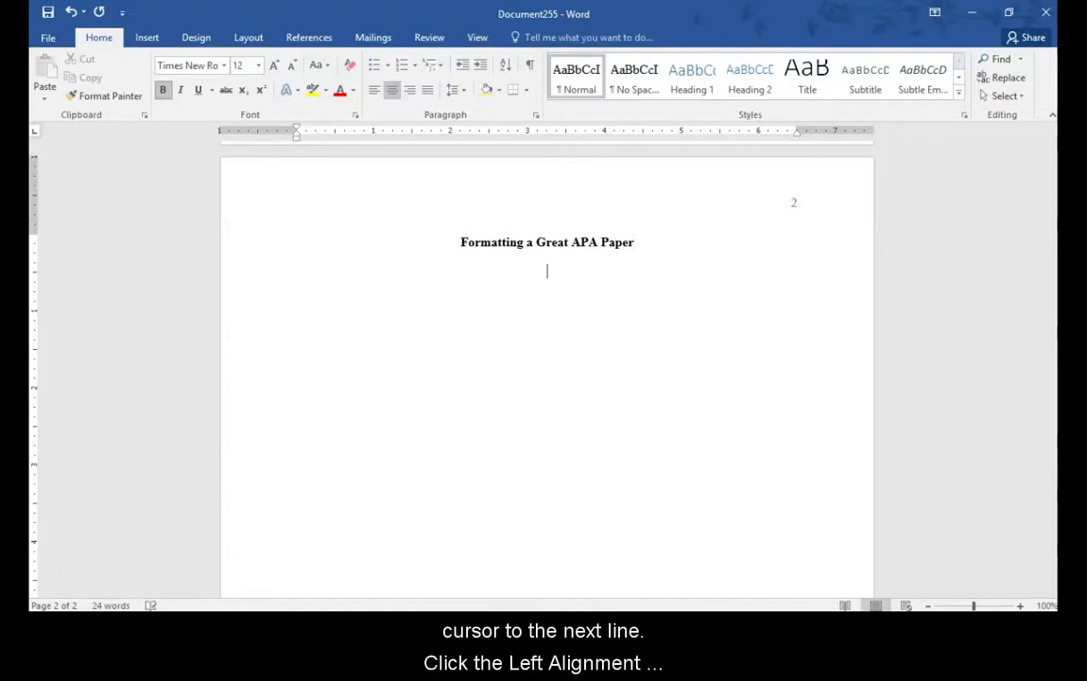
pyautogui.click(374, 90)
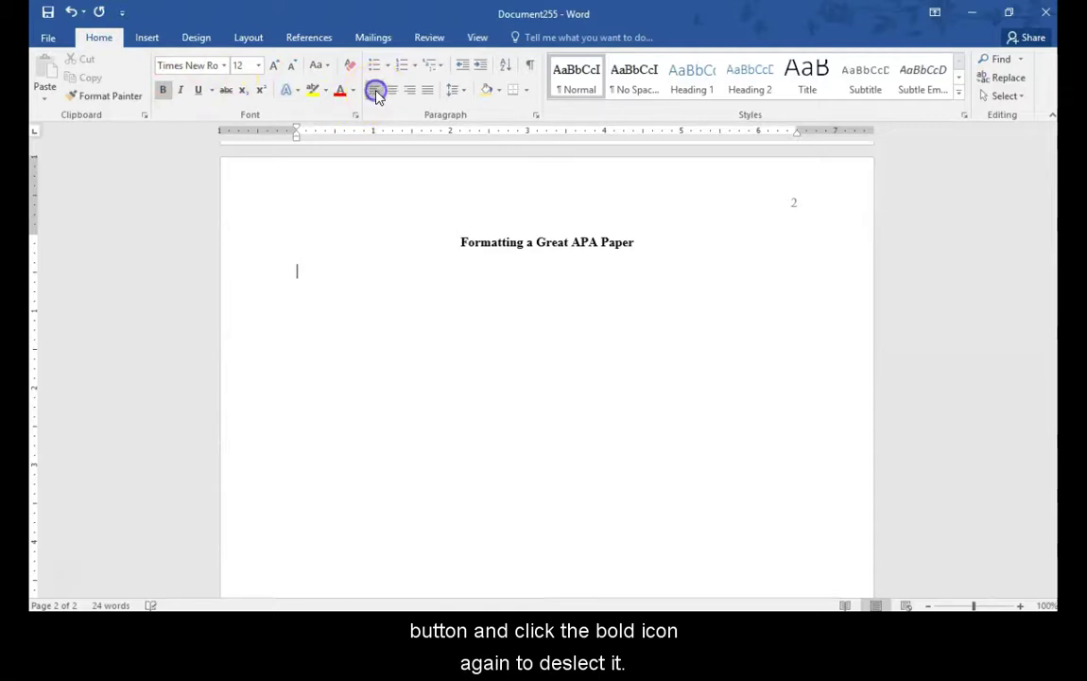
pyautogui.click(163, 91)
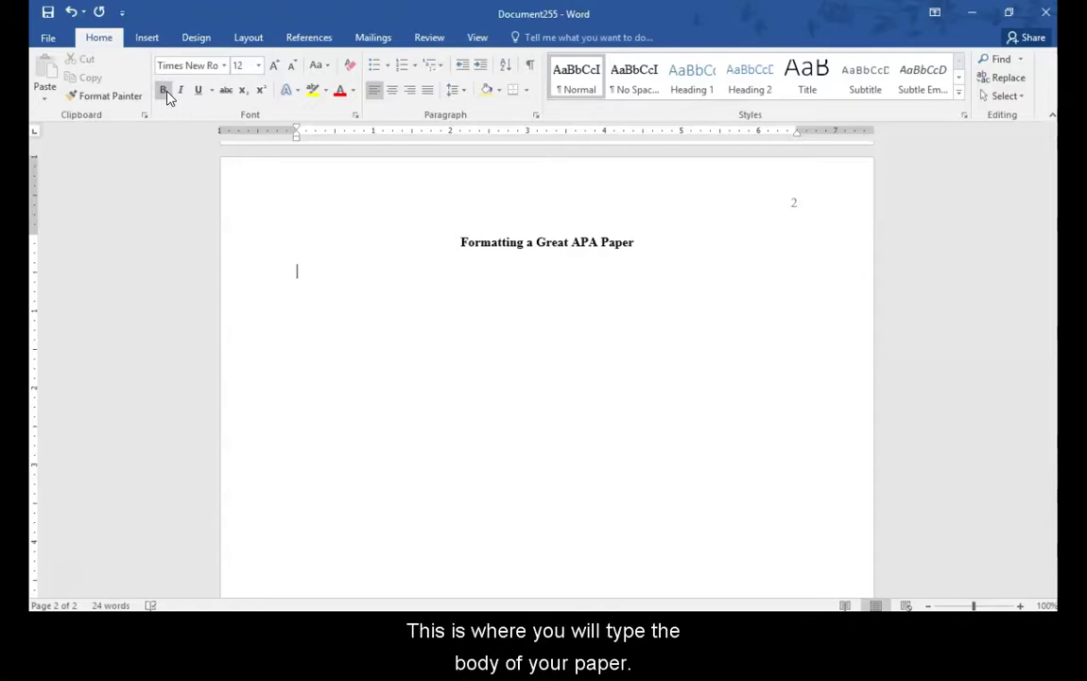
# Type the indented body sentence 'This is where the body will go.'.
pyautogui.press('Tab')
pyautogui.write('This is where th')
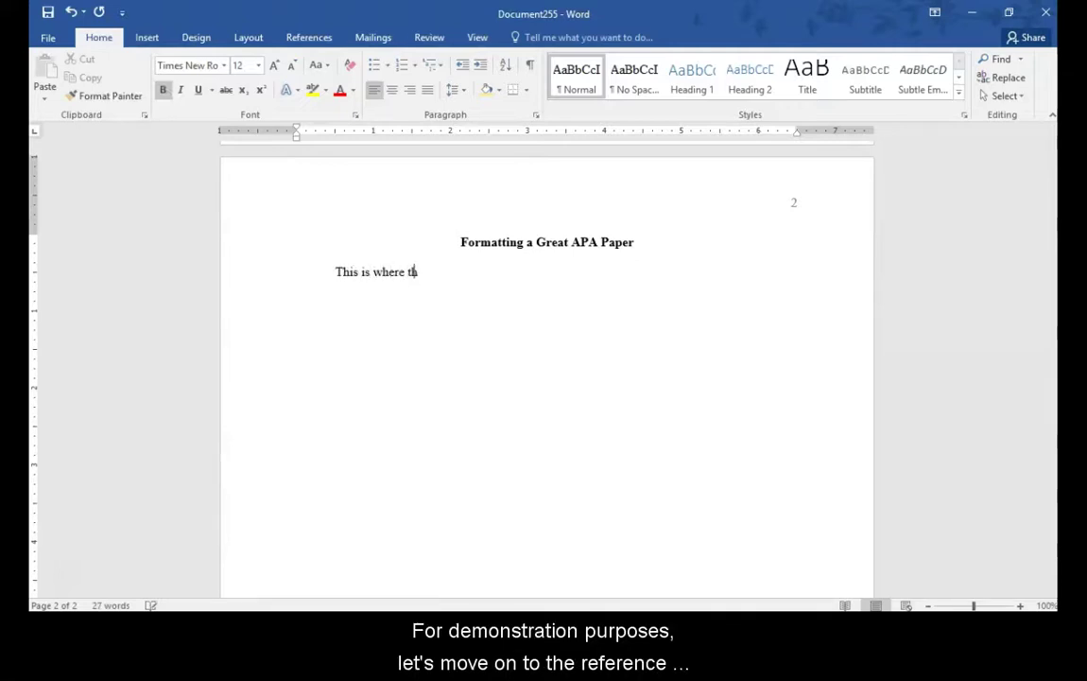
pyautogui.write('e body will go')
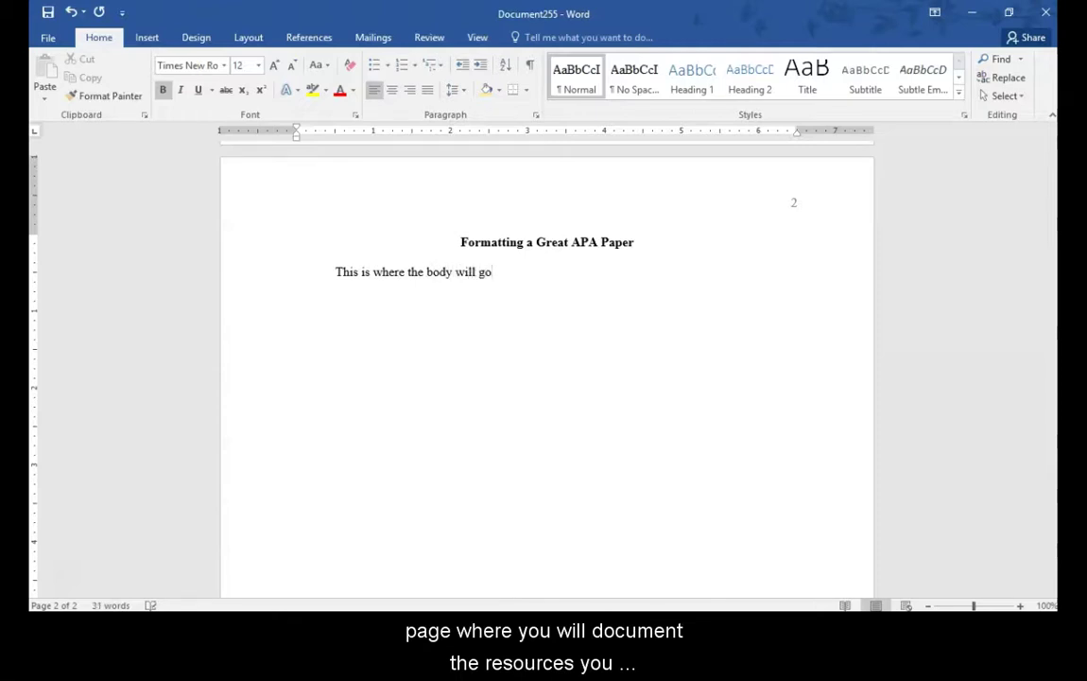
pyautogui.write('.')
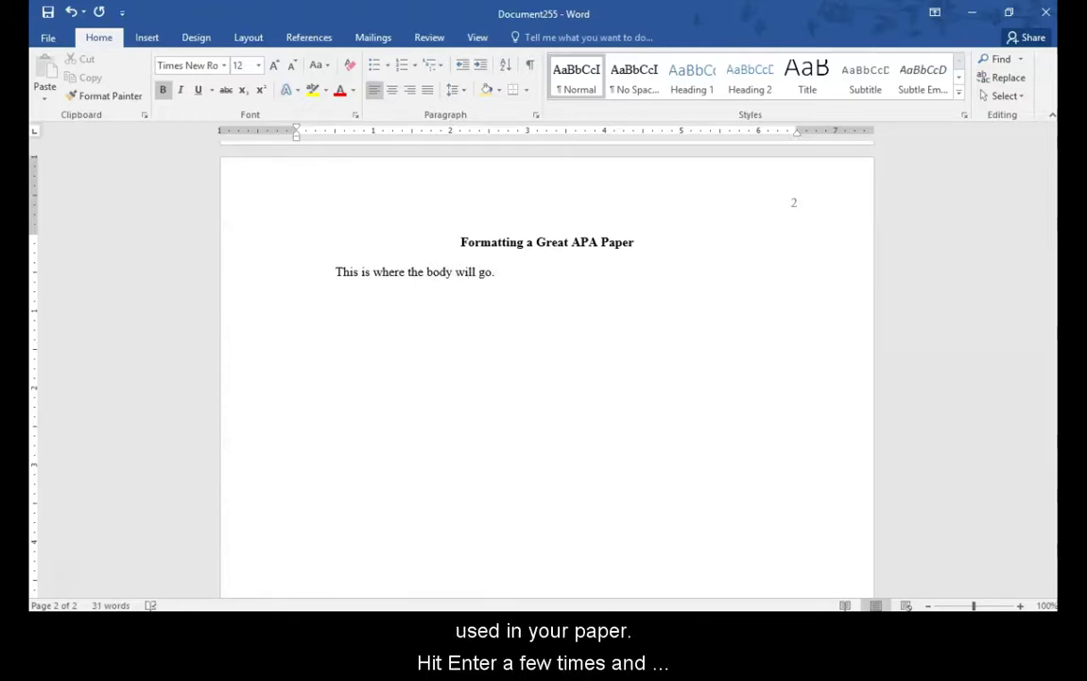
# Insert a page break after the body paragraph to start page 3.
pyautogui.press('Return')
pyautogui.press('Return')
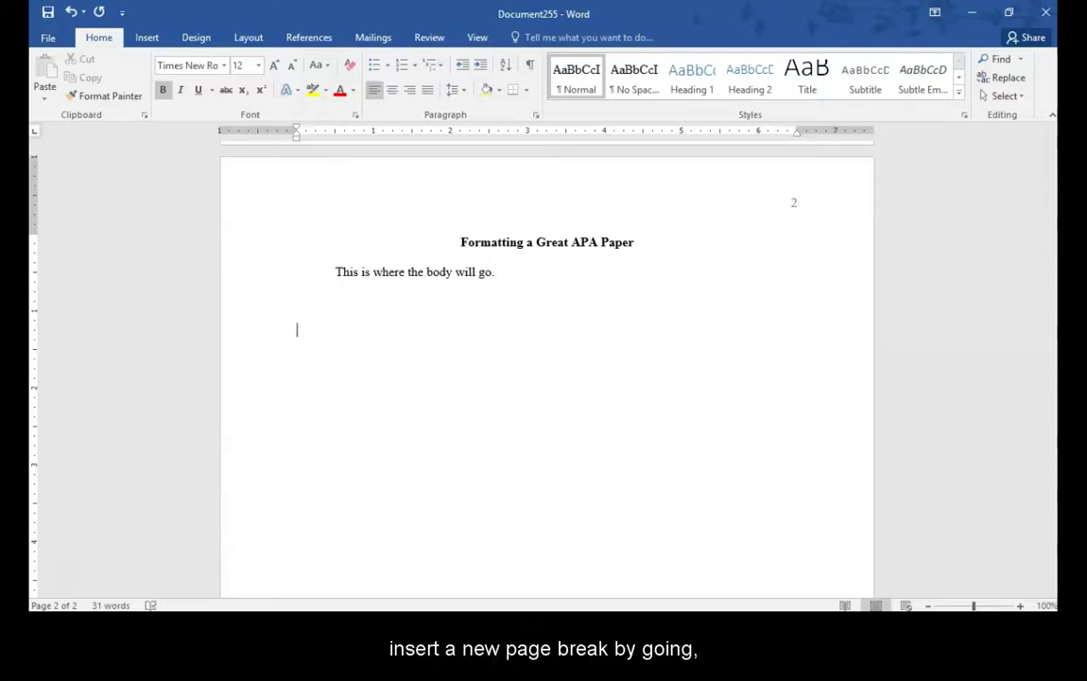
pyautogui.click(242, 37)
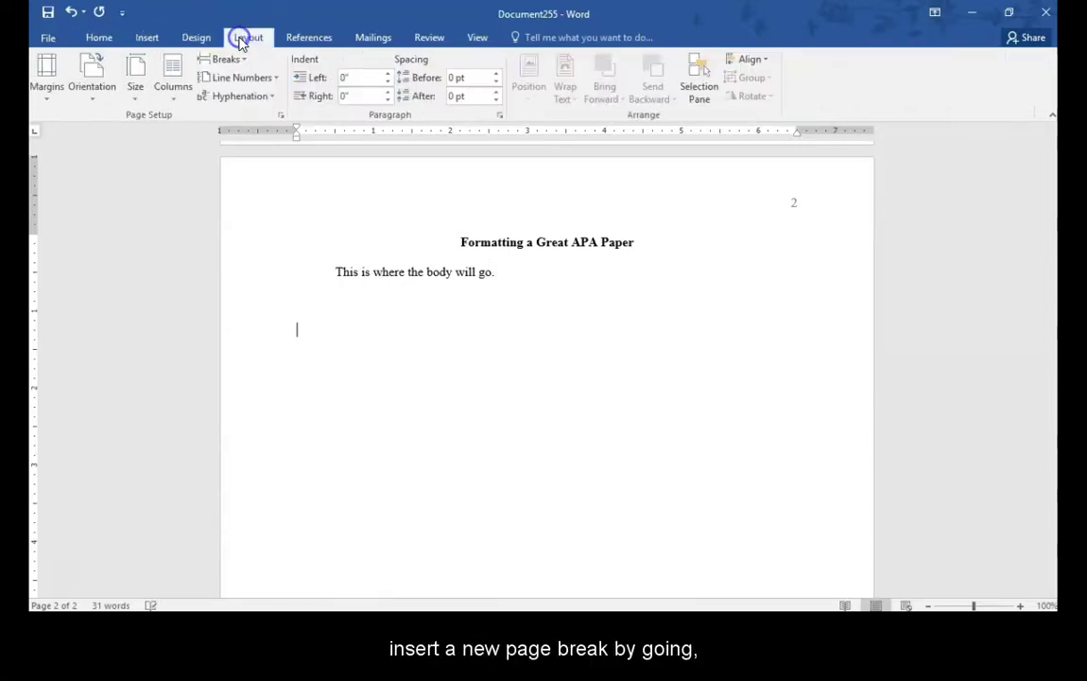
pyautogui.click(230, 59)
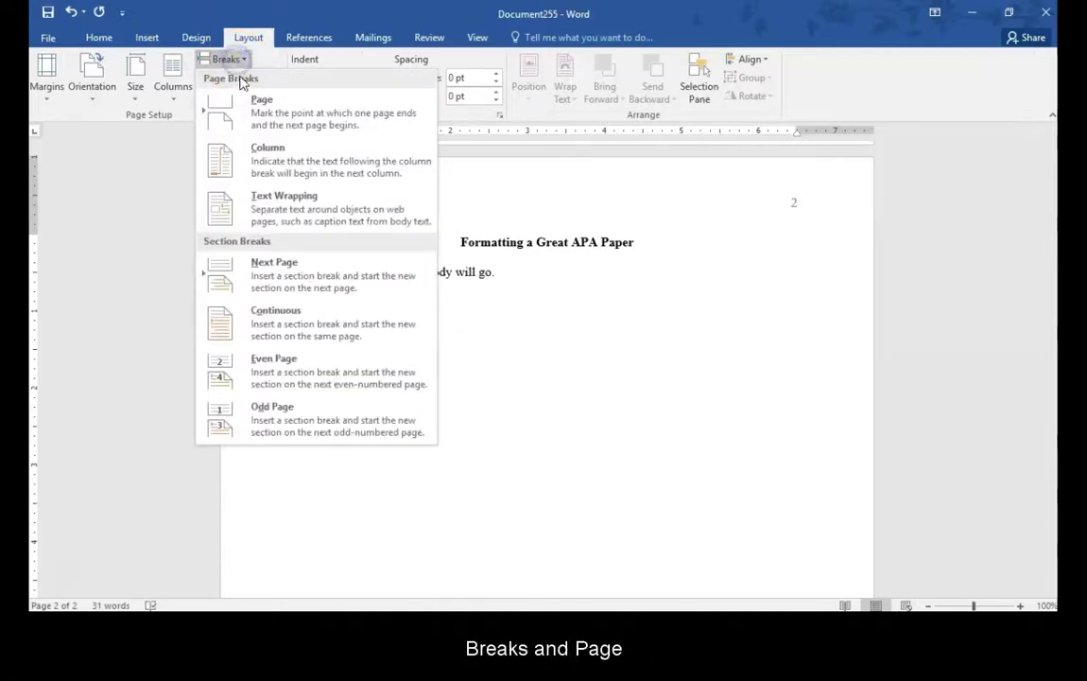
pyautogui.click(251, 112)
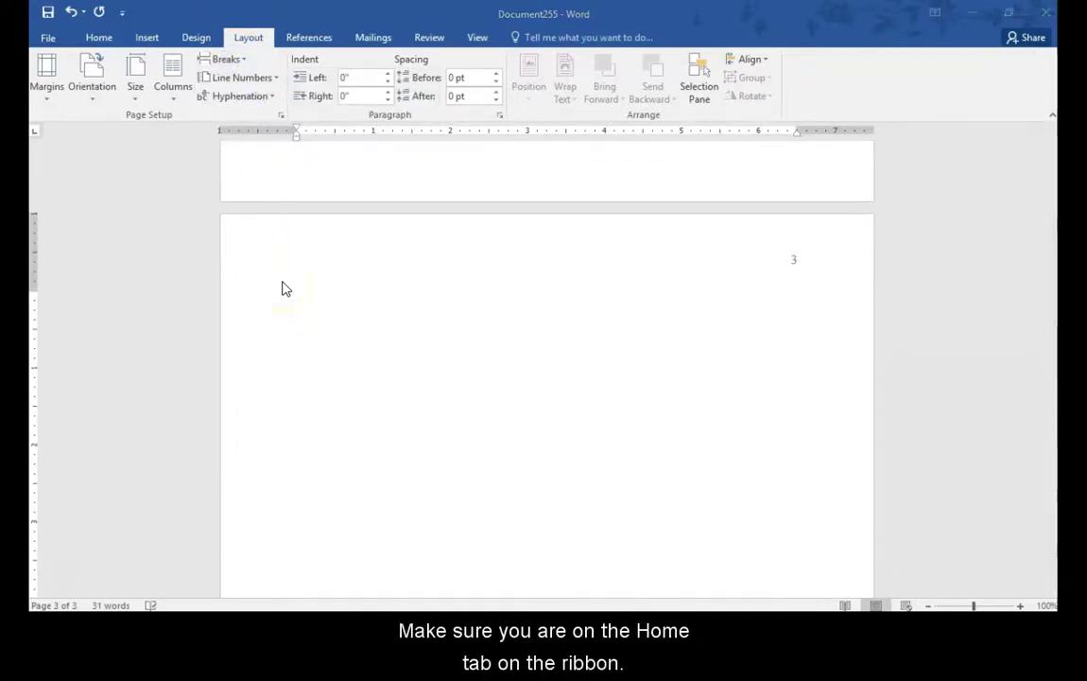
# Type a bold, centred 'References' heading, then a plain left-aligned line below it.
pyautogui.click(92, 41)
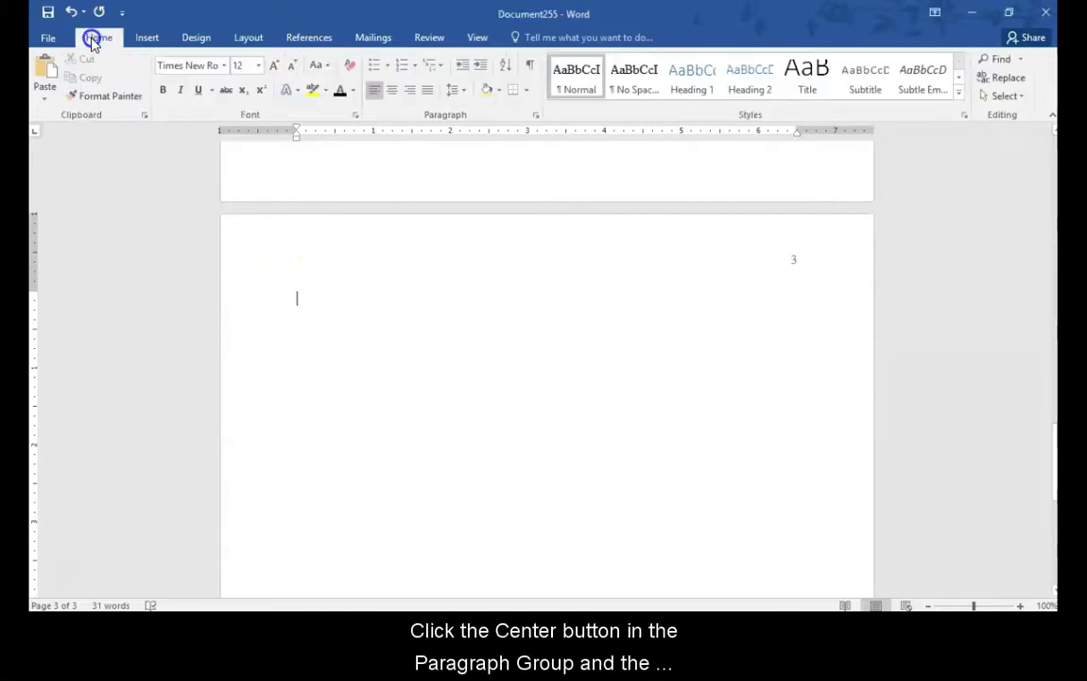
pyautogui.click(391, 90)
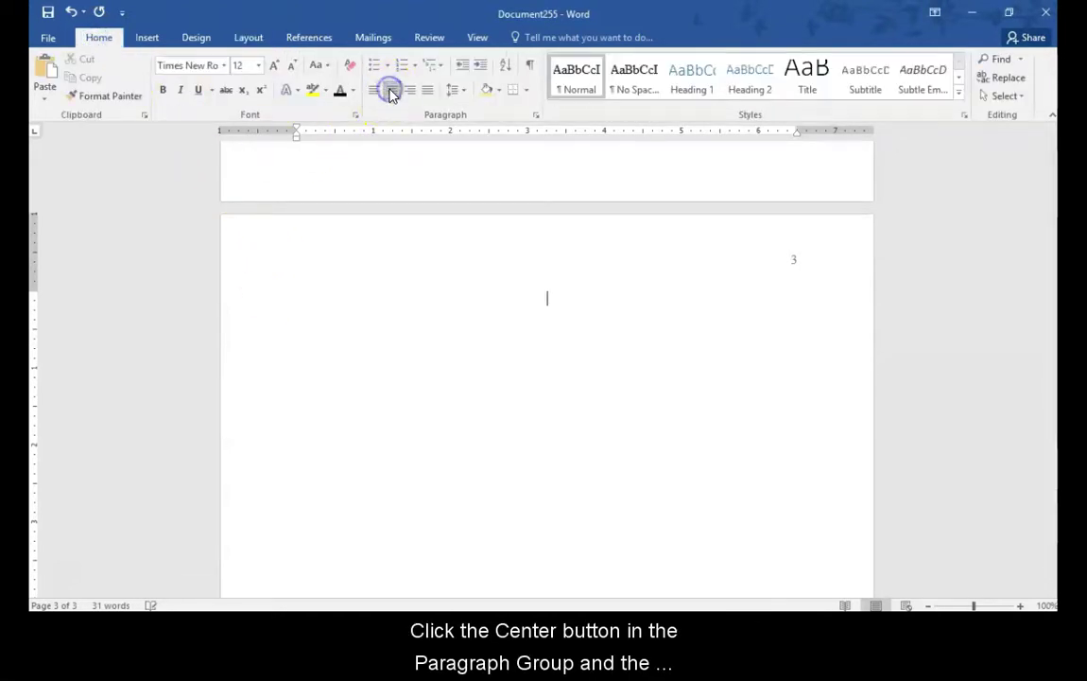
pyautogui.click(166, 91)
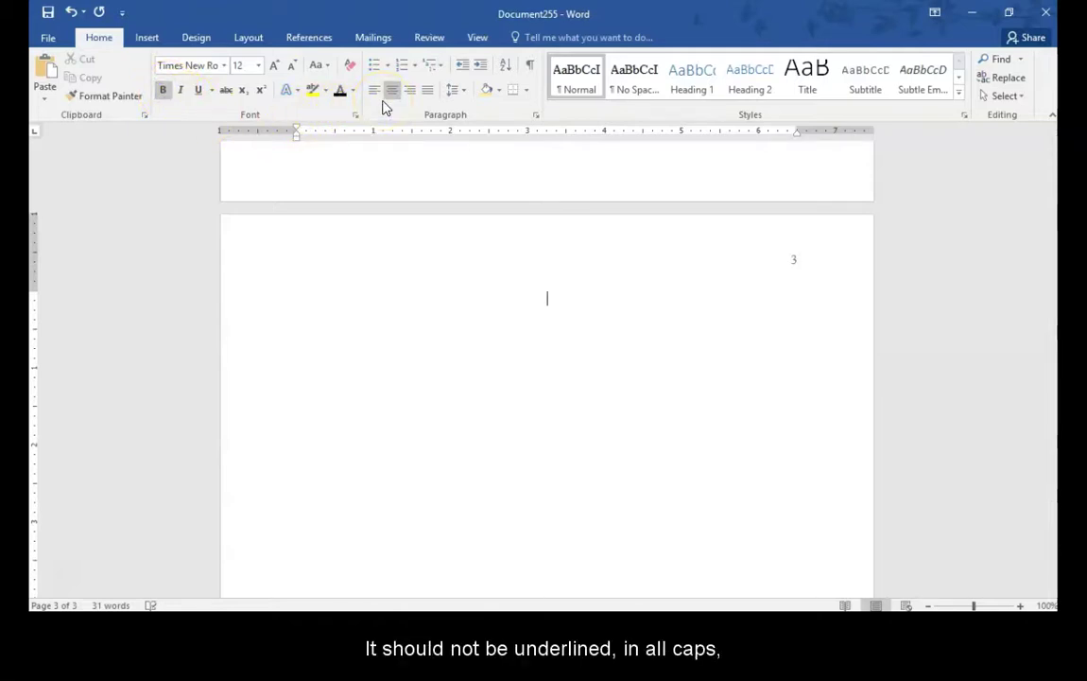
pyautogui.write('References')
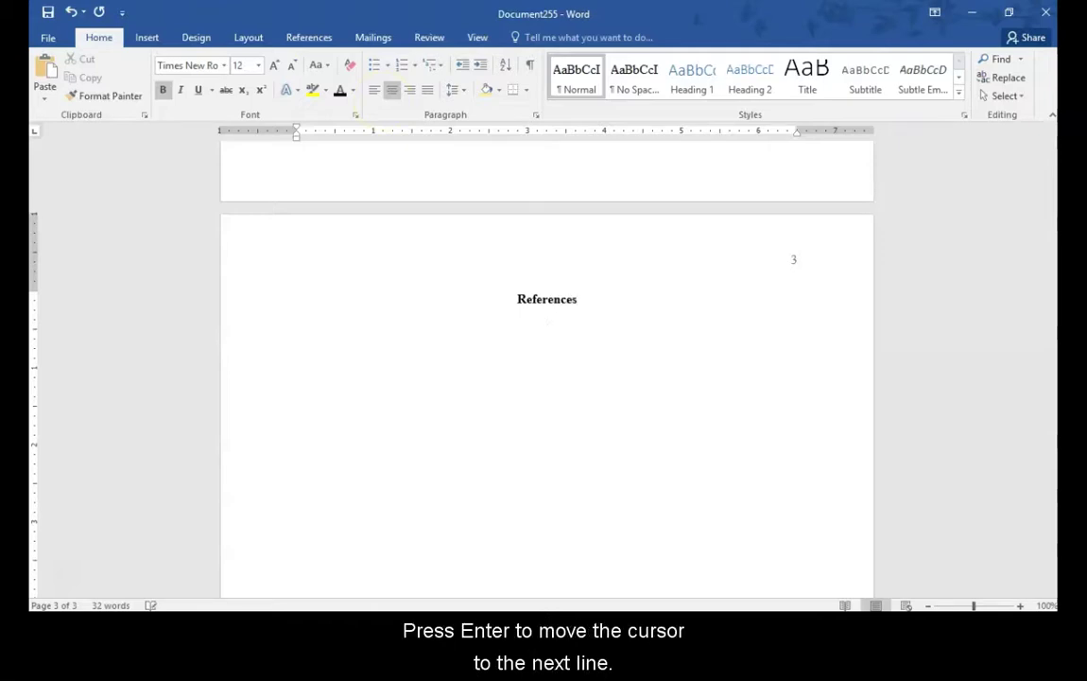
pyautogui.press('Return')
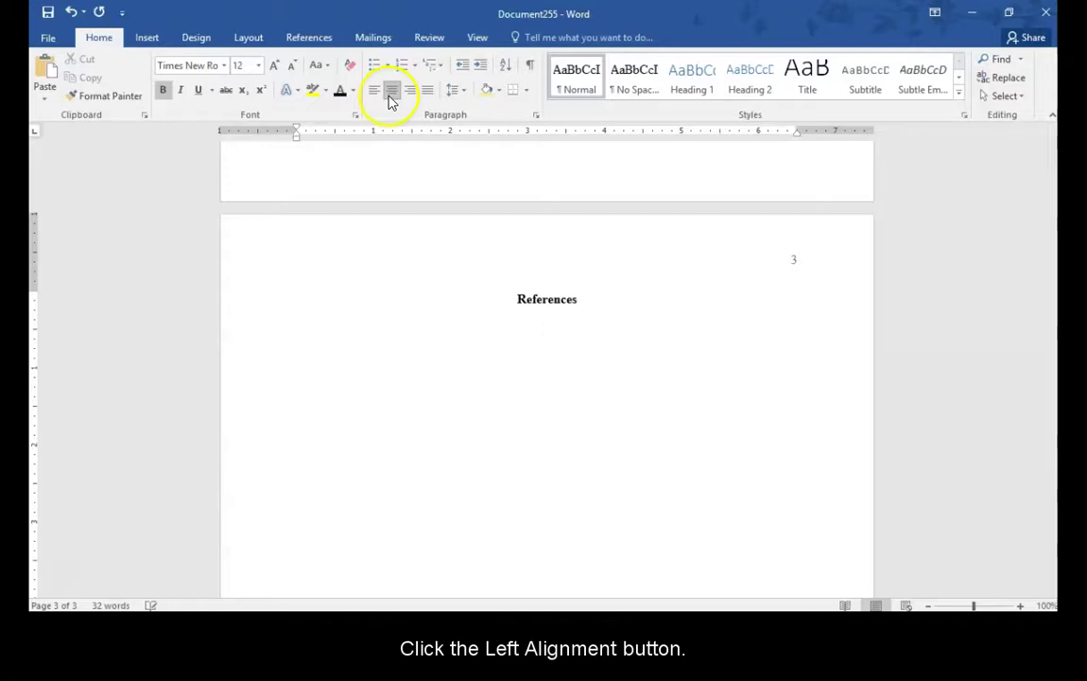
pyautogui.click(374, 94)
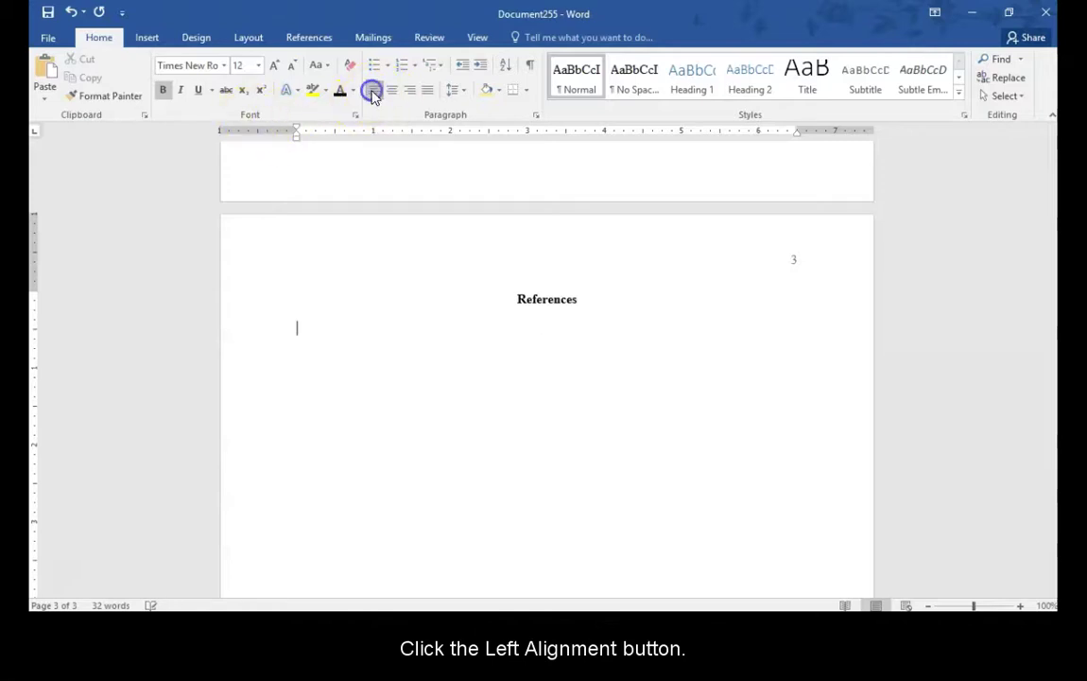
pyautogui.click(164, 91)
pyautogui.click(163, 91)
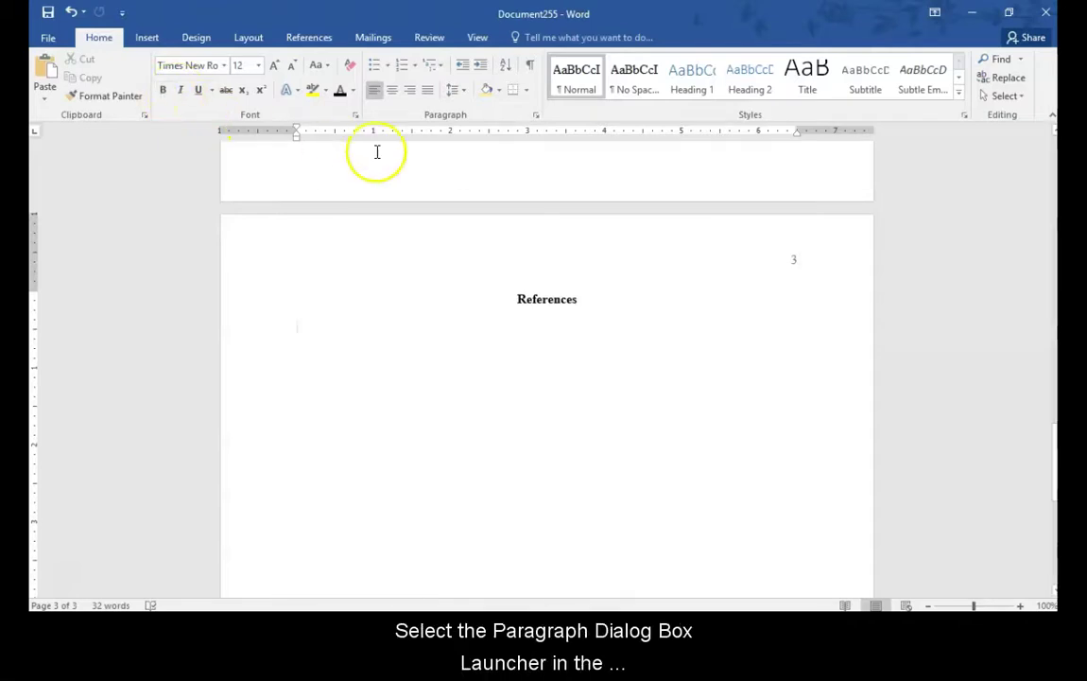
# In the Paragraph dialog, set a Hanging special indent of 0.5" for the line below References.
pyautogui.click(535, 118)
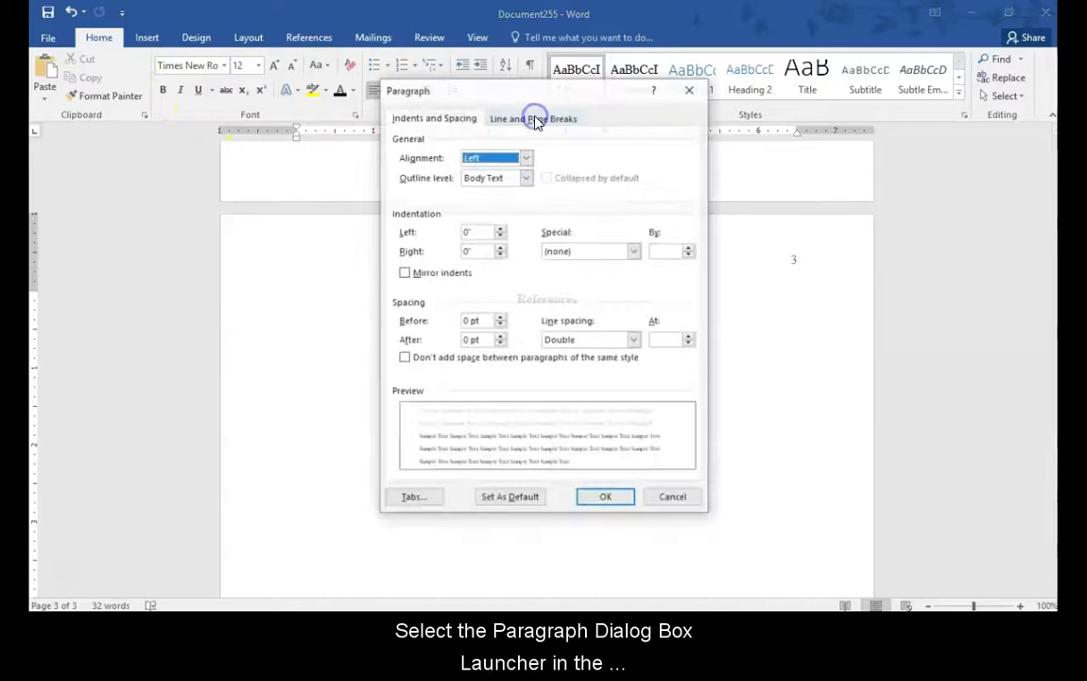
pyautogui.click(635, 251)
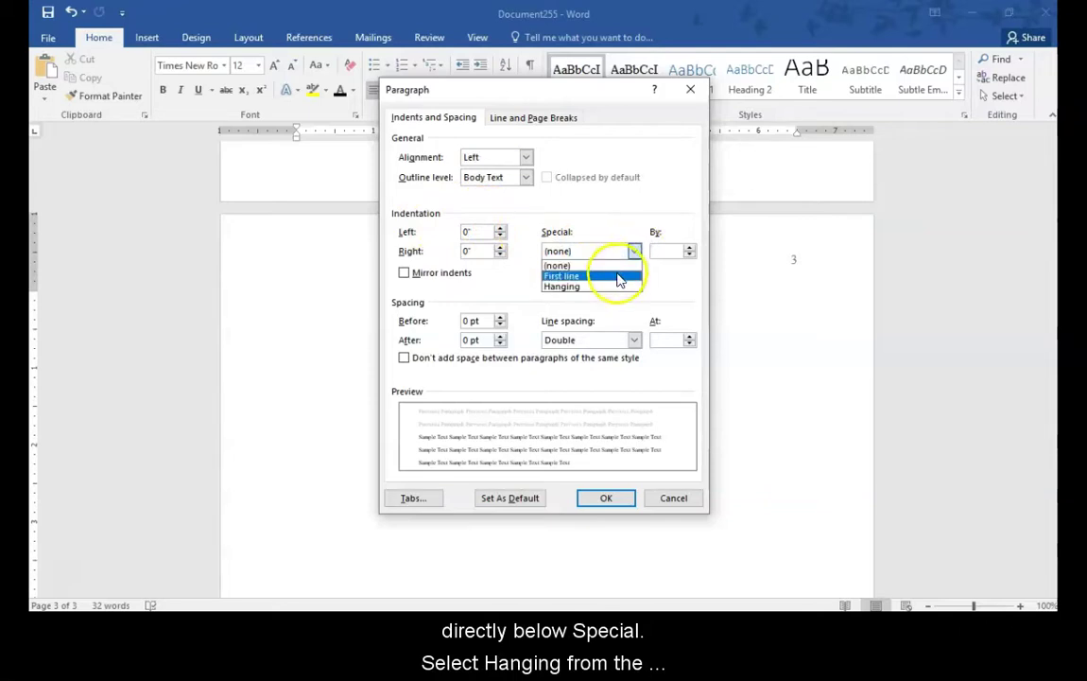
pyautogui.click(619, 286)
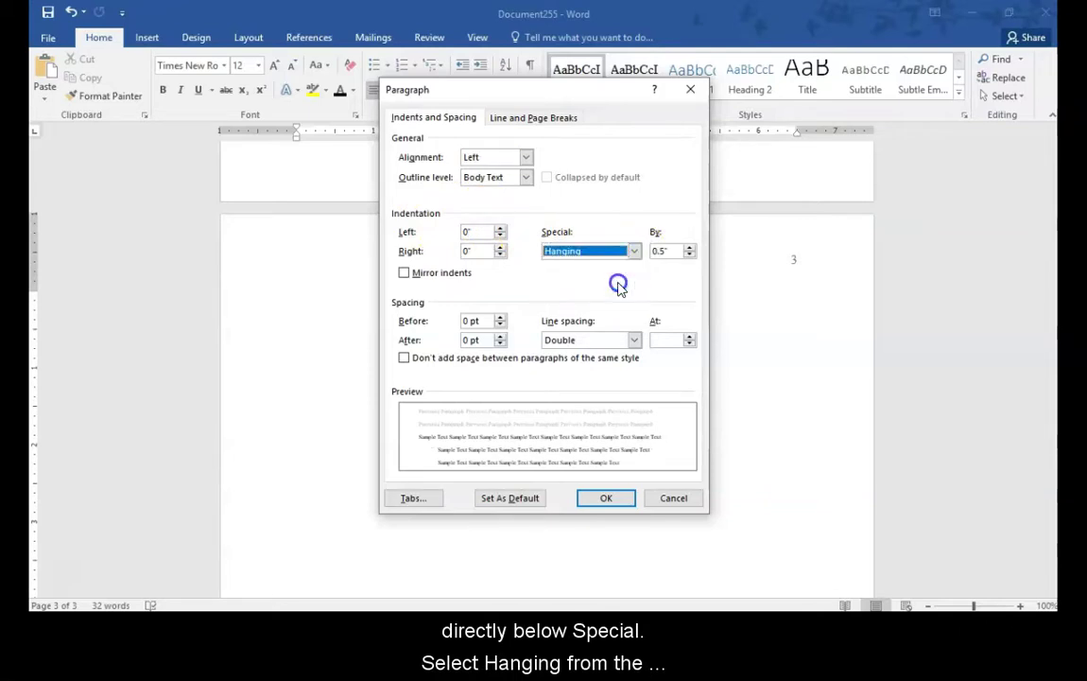
pyautogui.click(688, 260)
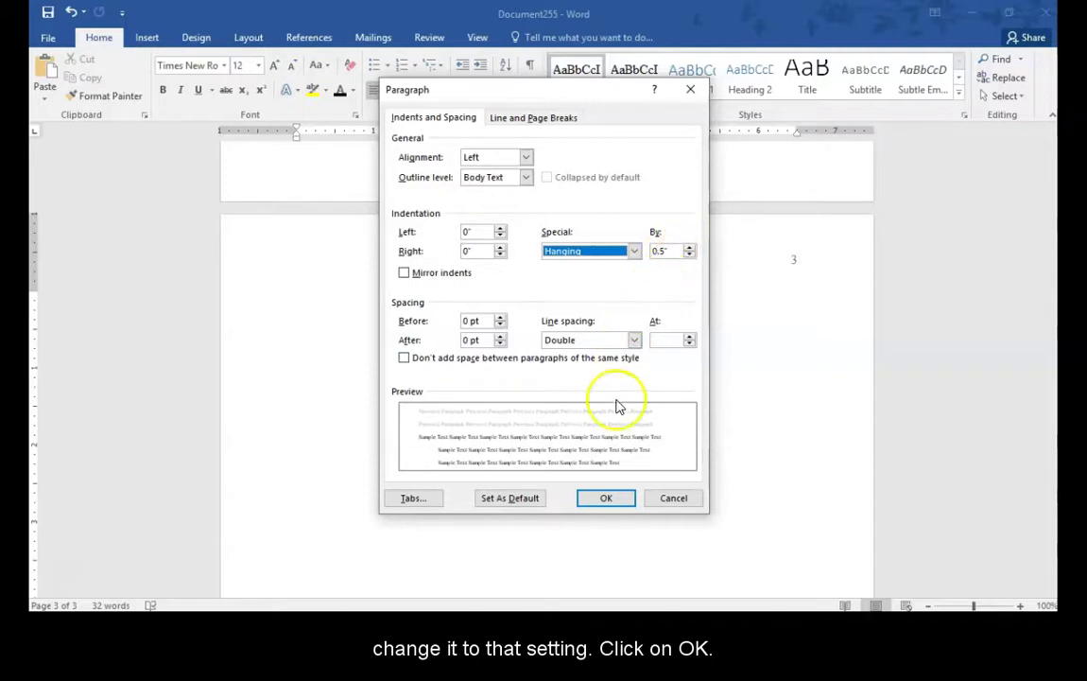
pyautogui.click(610, 497)
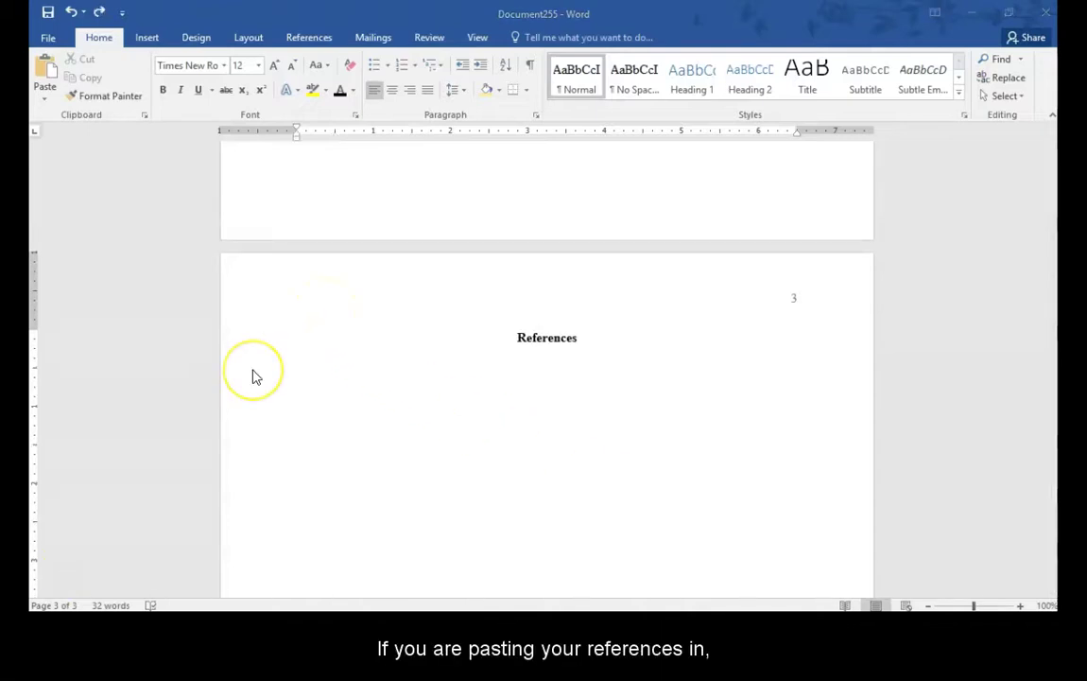
# Paste the 2017 Educational Psychologist citation with DOI and apply a 0.5" hanging indent.
pyautogui.click(284, 376)
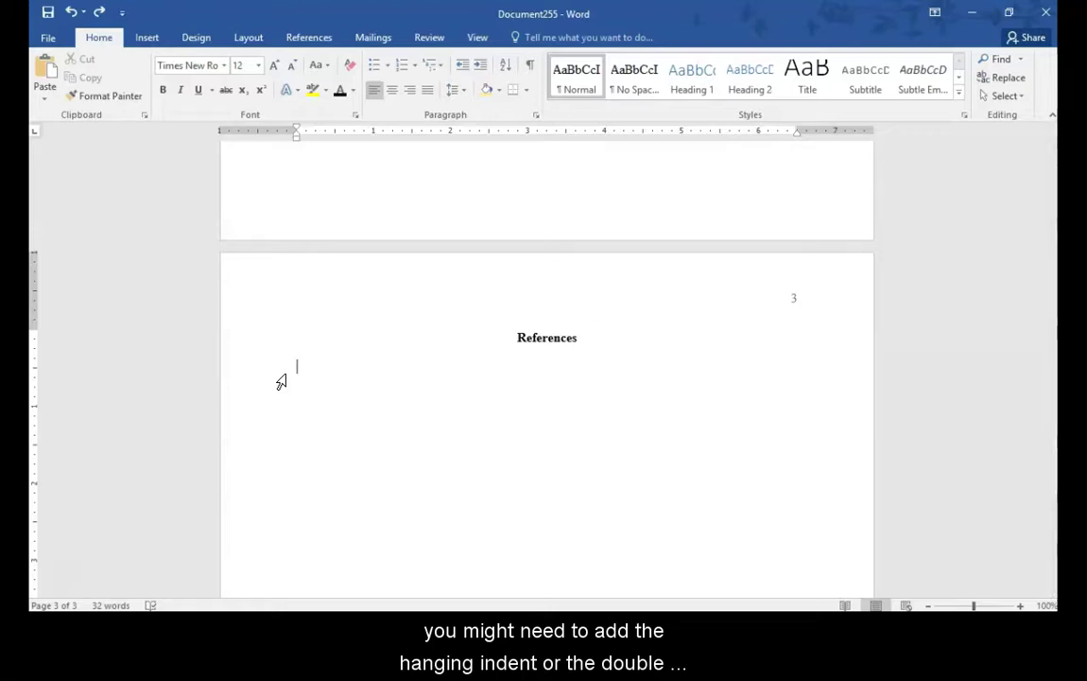
pyautogui.write('Barger, M. M., & Linnenbrink-Garcia, L. (2017). Developmental Systems of Students’ Personal Theories About Education. Educational Psychologist, 52(2), 63–83. https://doi.org/10.1080/00461520.2016.1252264')
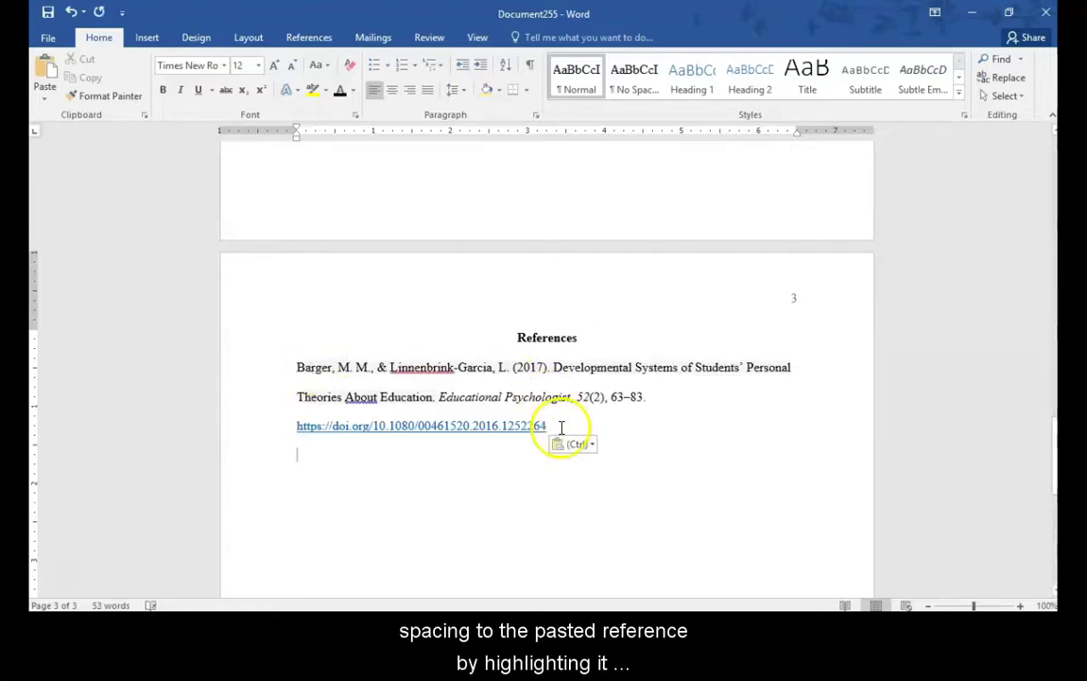
pyautogui.moveTo(558, 428); pyautogui.dragTo(295, 369)
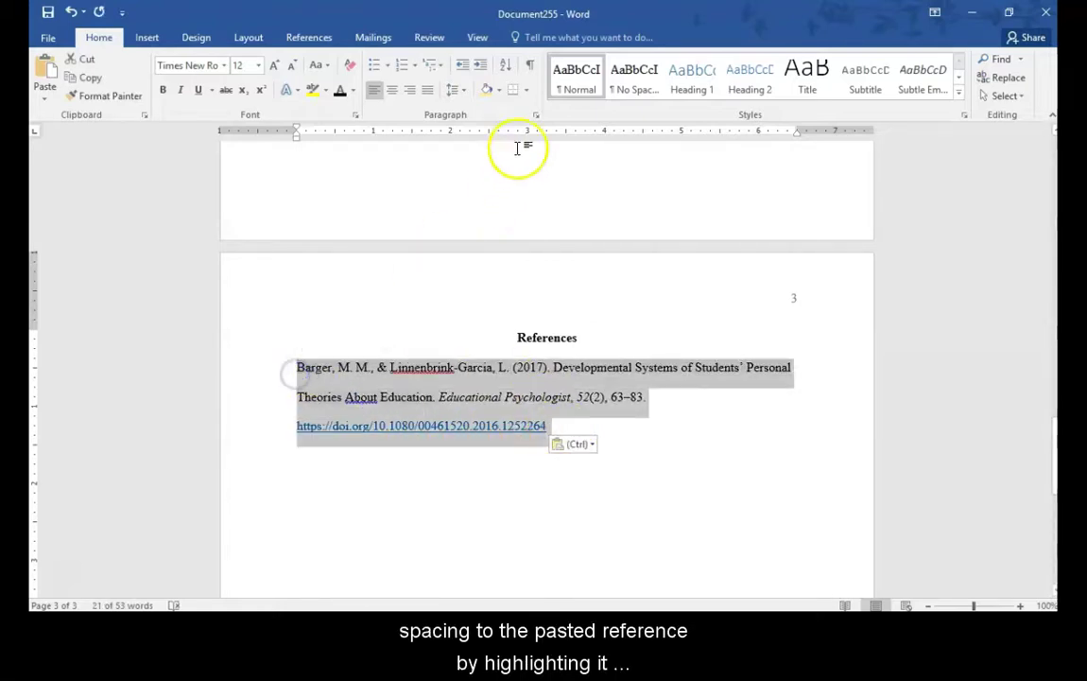
pyautogui.click(540, 113)
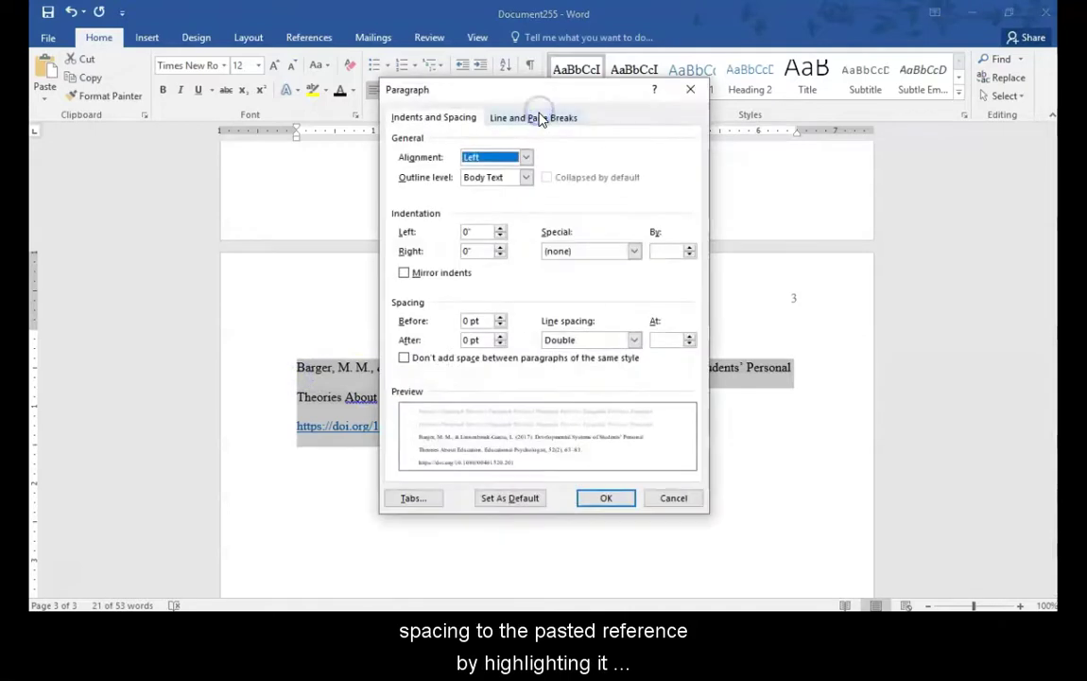
pyautogui.click(633, 250)
pyautogui.click(624, 287)
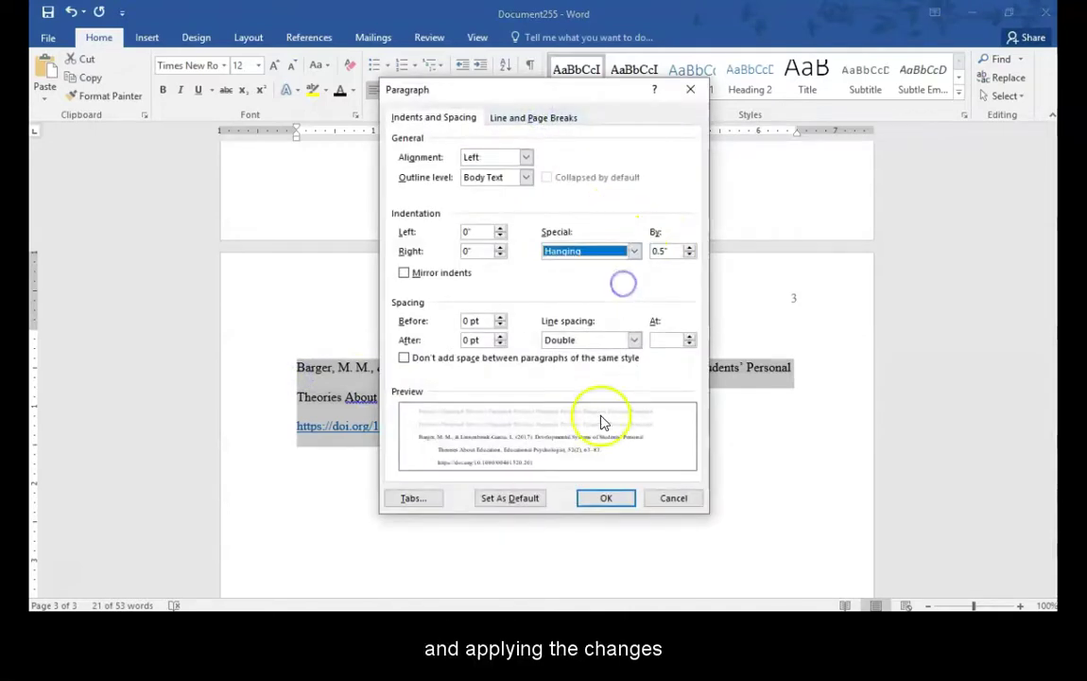
pyautogui.click(603, 498)
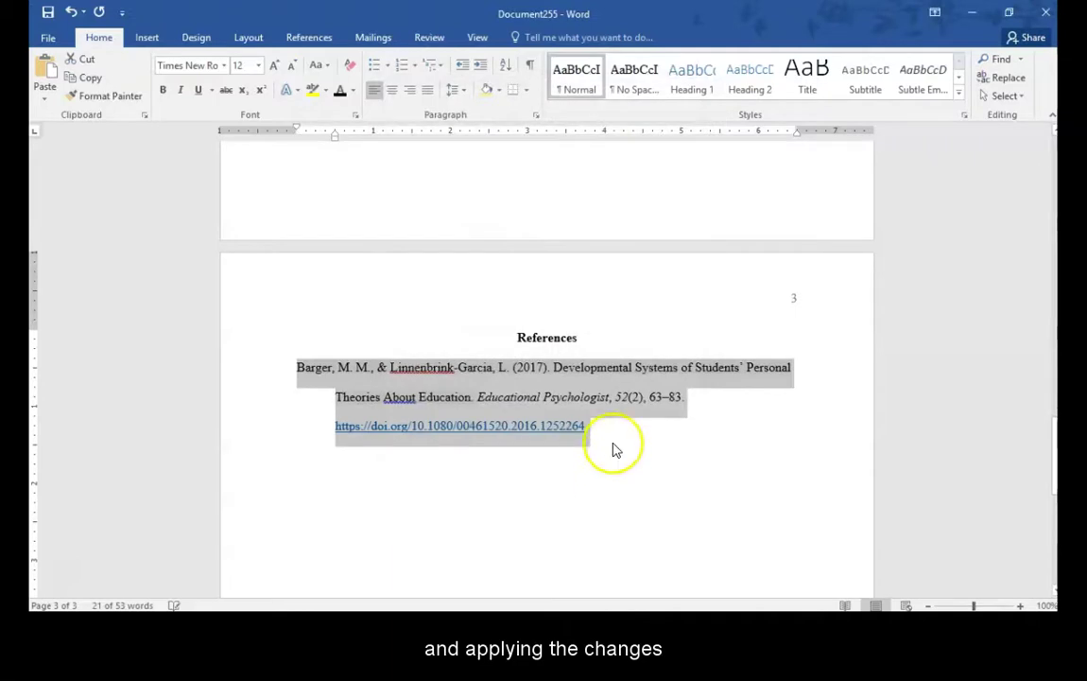
pyautogui.click(214, 303)
pyautogui.scroll(-1, 214, 303)
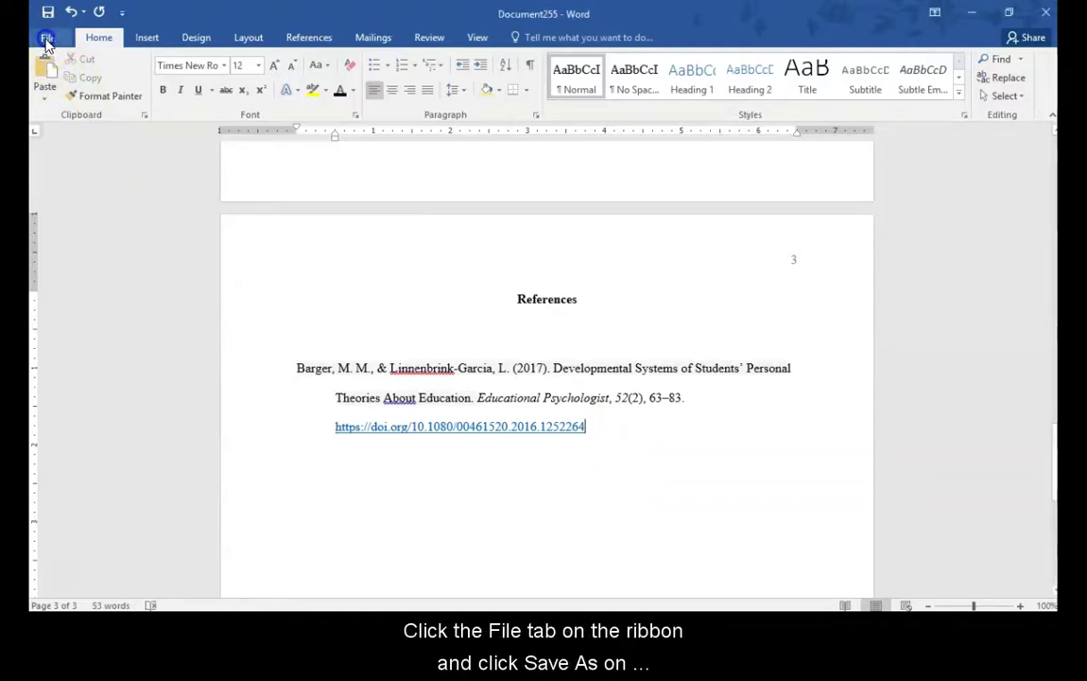
# Save the document to the Desktop as Word Document 'Formatting a Great APA Paper'.
pyautogui.click(48, 40)
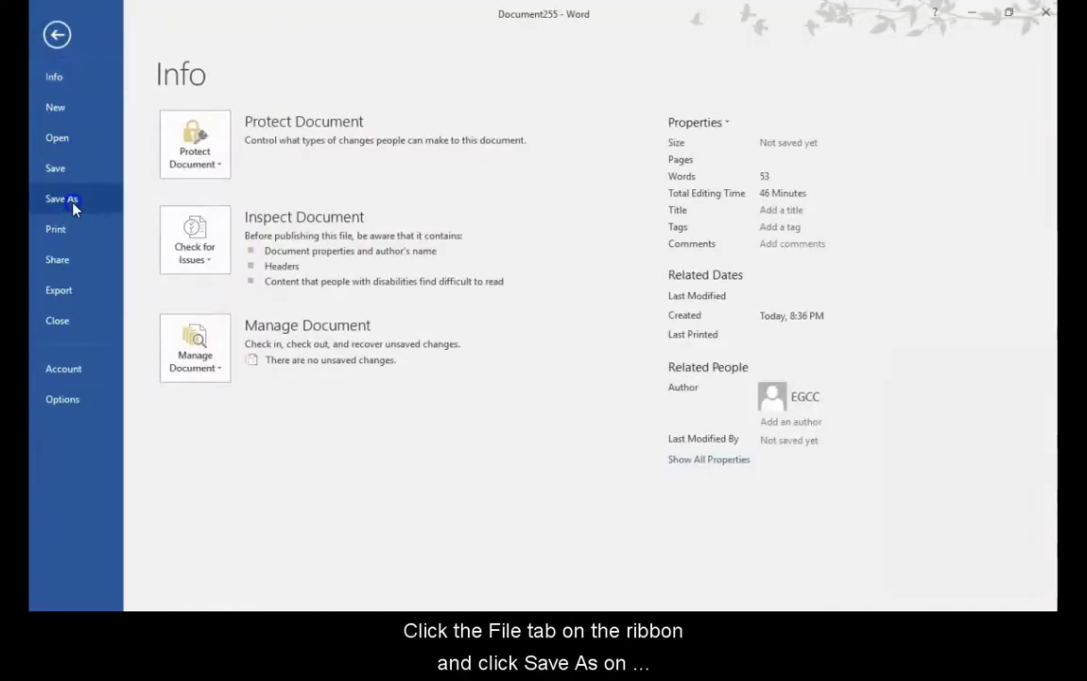
pyautogui.click(73, 205)
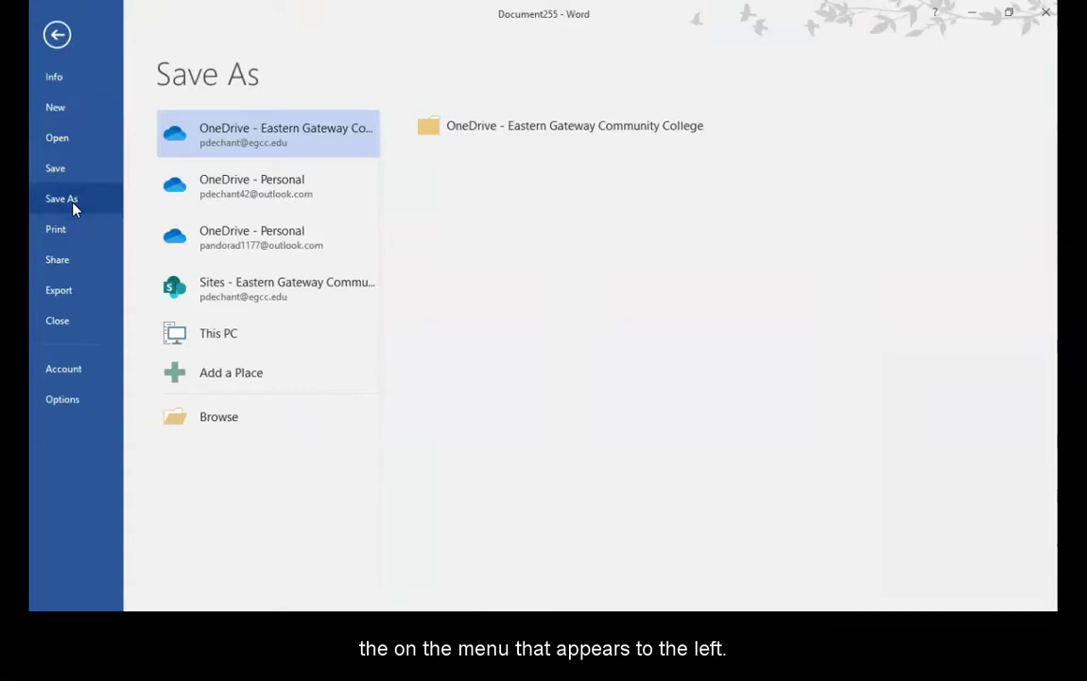
pyautogui.click(227, 419)
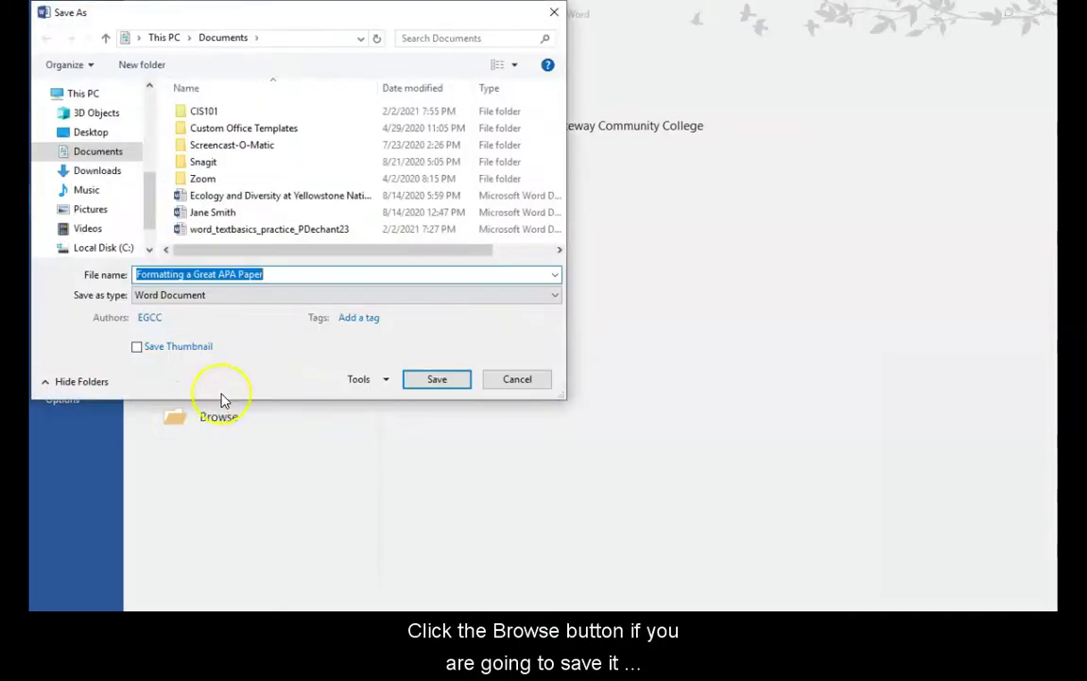
pyautogui.click(106, 137)
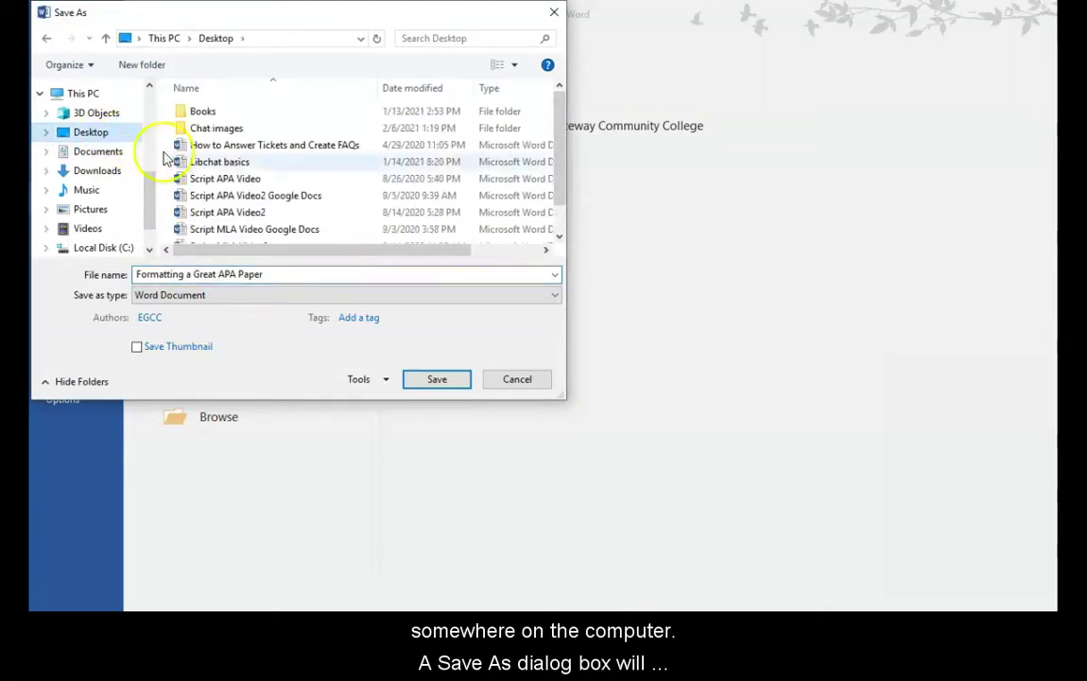
pyautogui.click(290, 274)
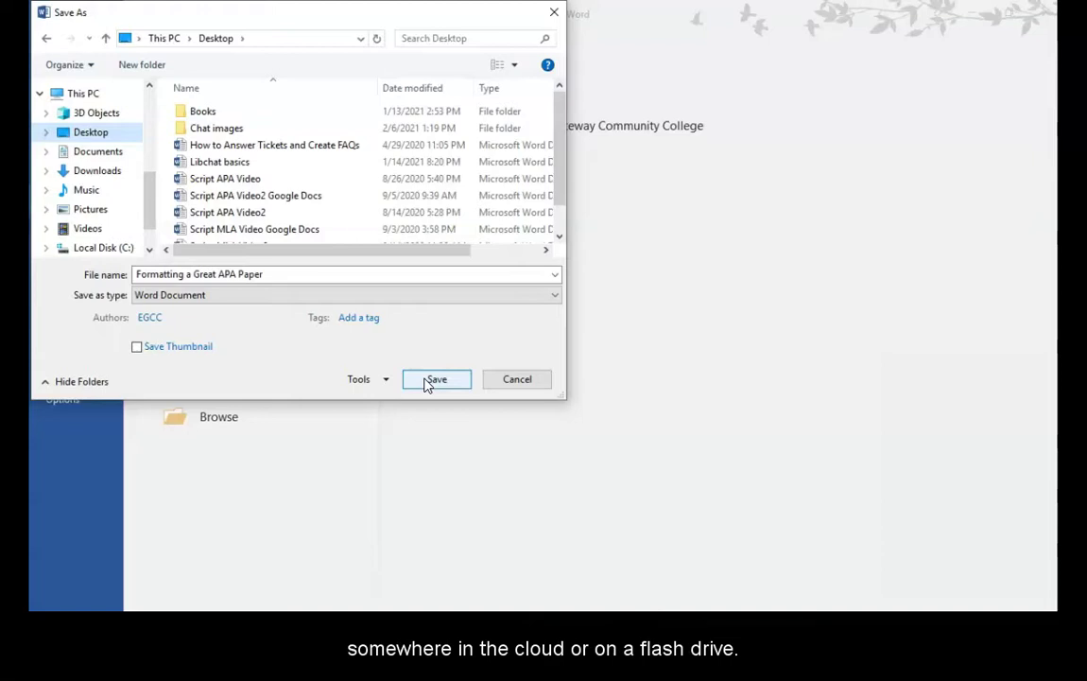
pyautogui.click(433, 380)
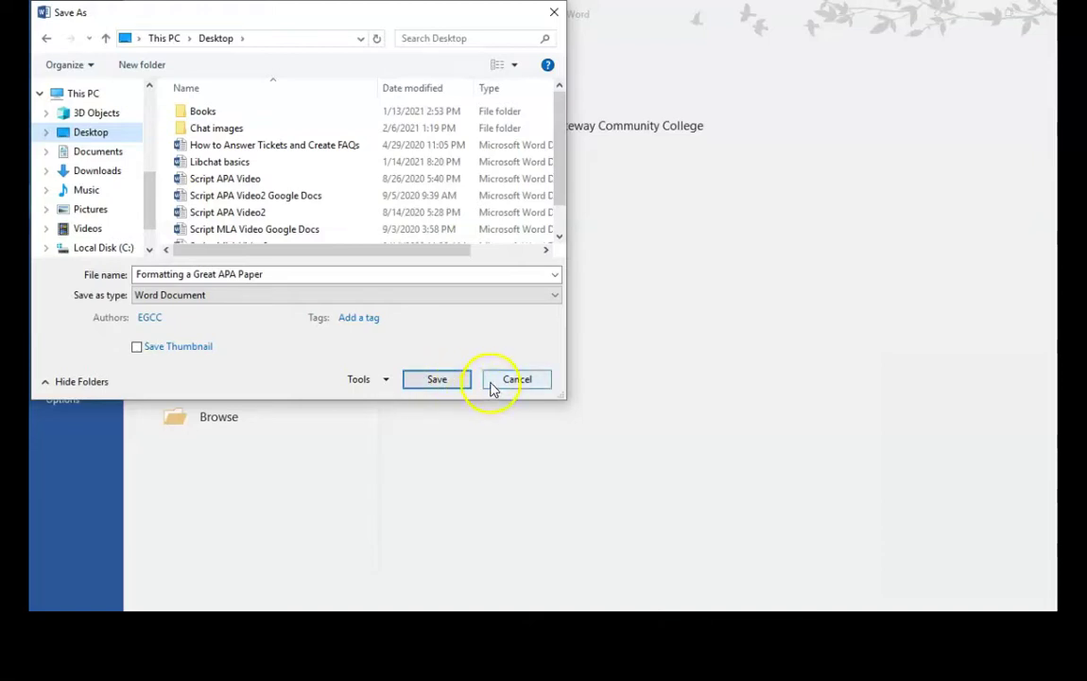